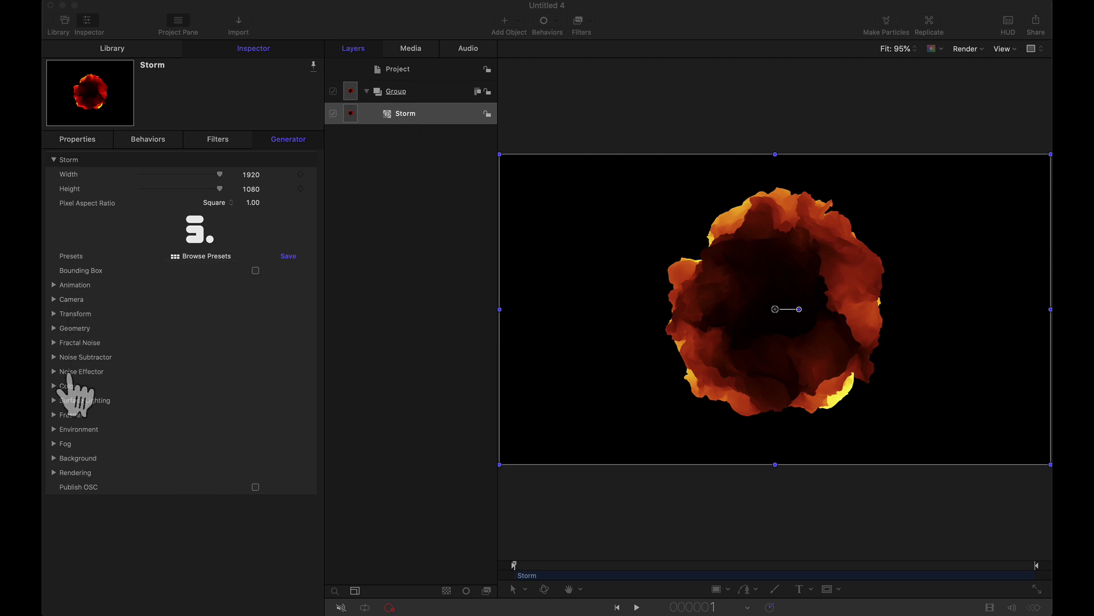
# Step: Change the Storm's Geometry primitive to Torus with Low Quality mesh resolution
pyautogui.click(54, 328)
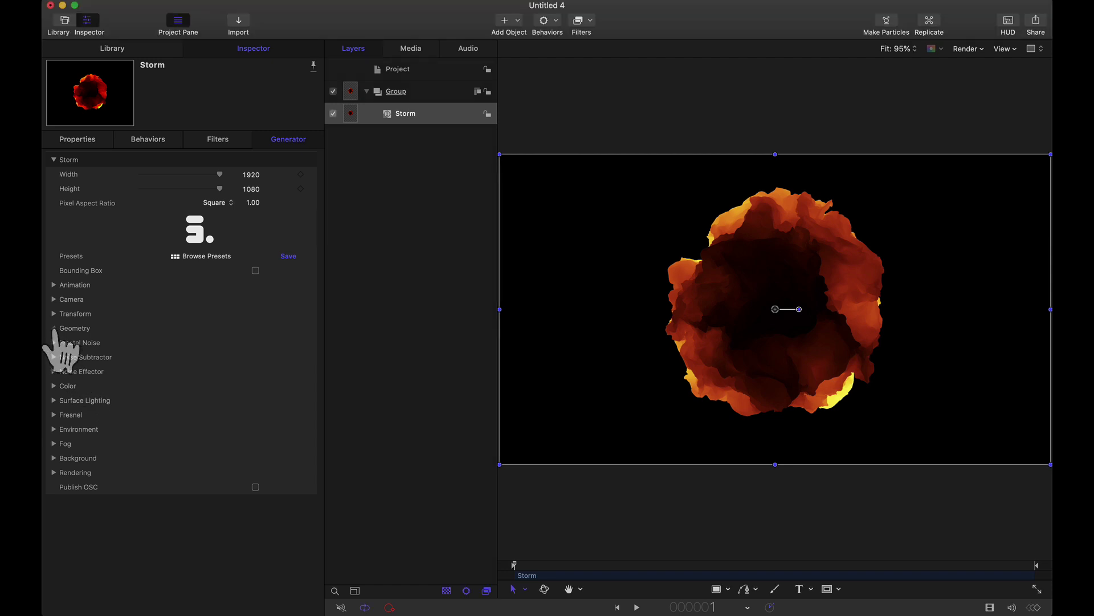
pyautogui.click(239, 344)
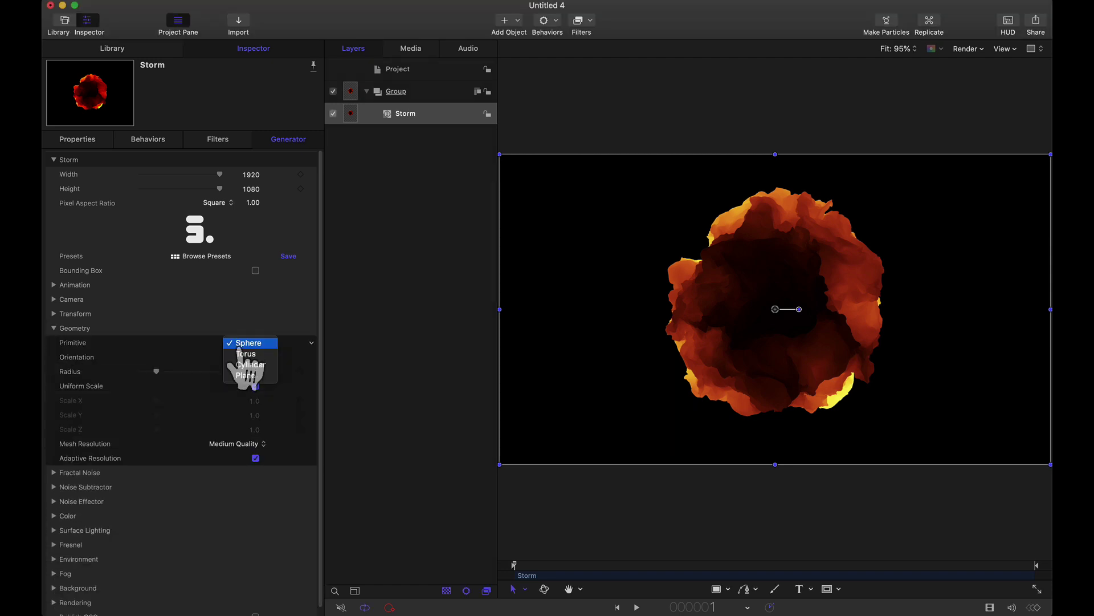
pyautogui.click(242, 353)
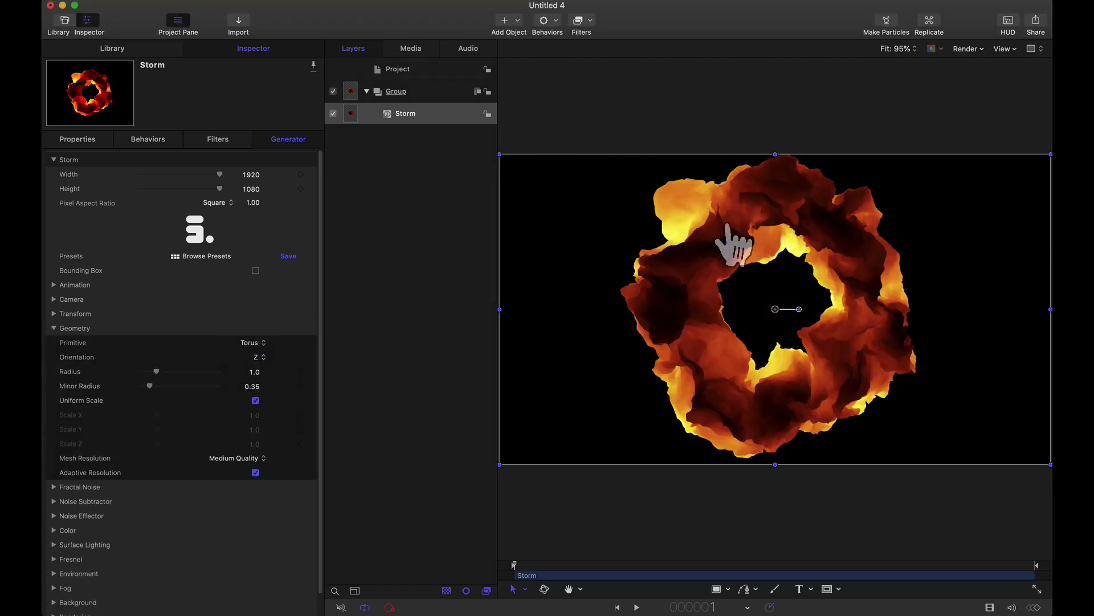
pyautogui.click(238, 459)
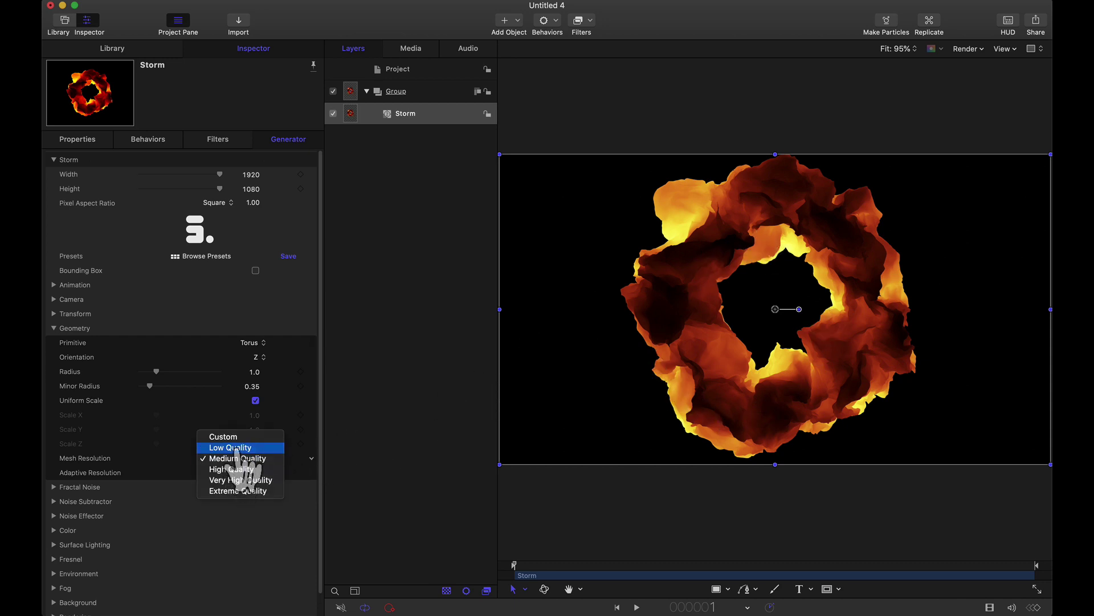
pyautogui.click(236, 448)
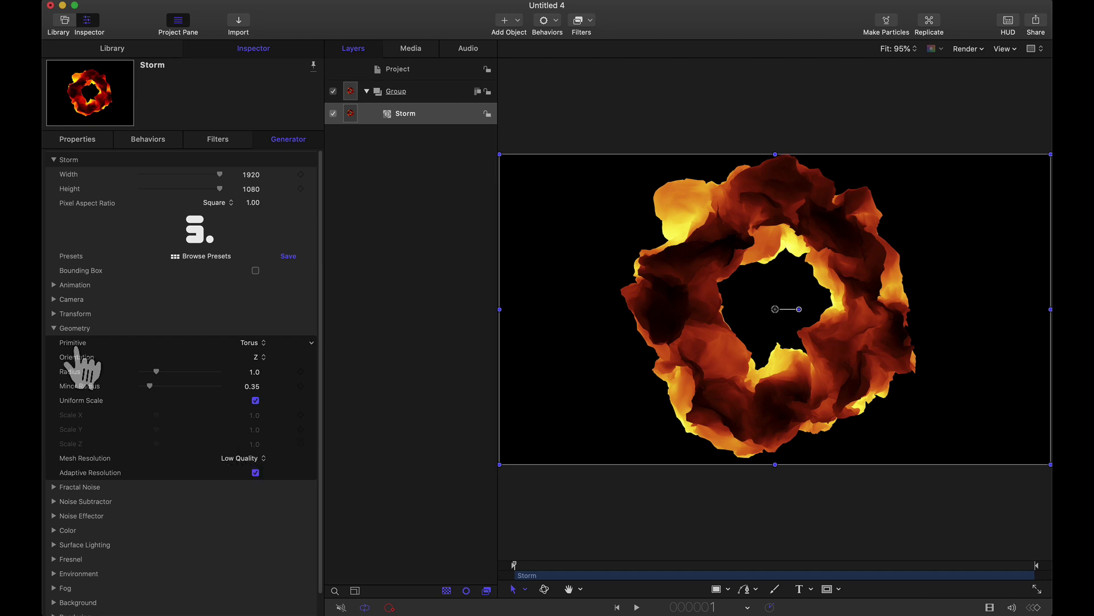
pyautogui.click(54, 328)
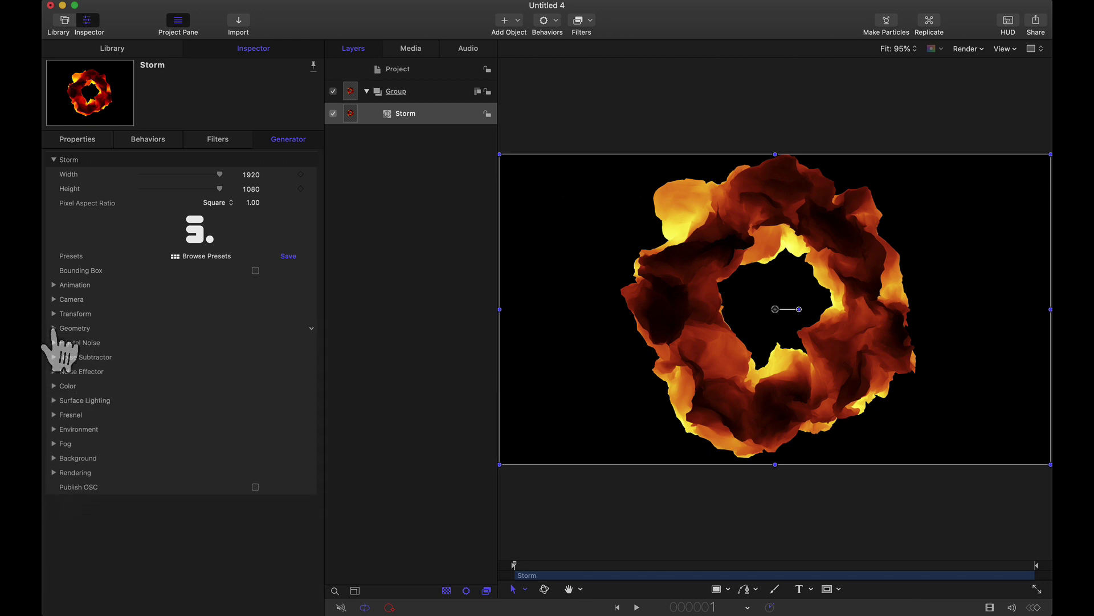
pyautogui.click(53, 372)
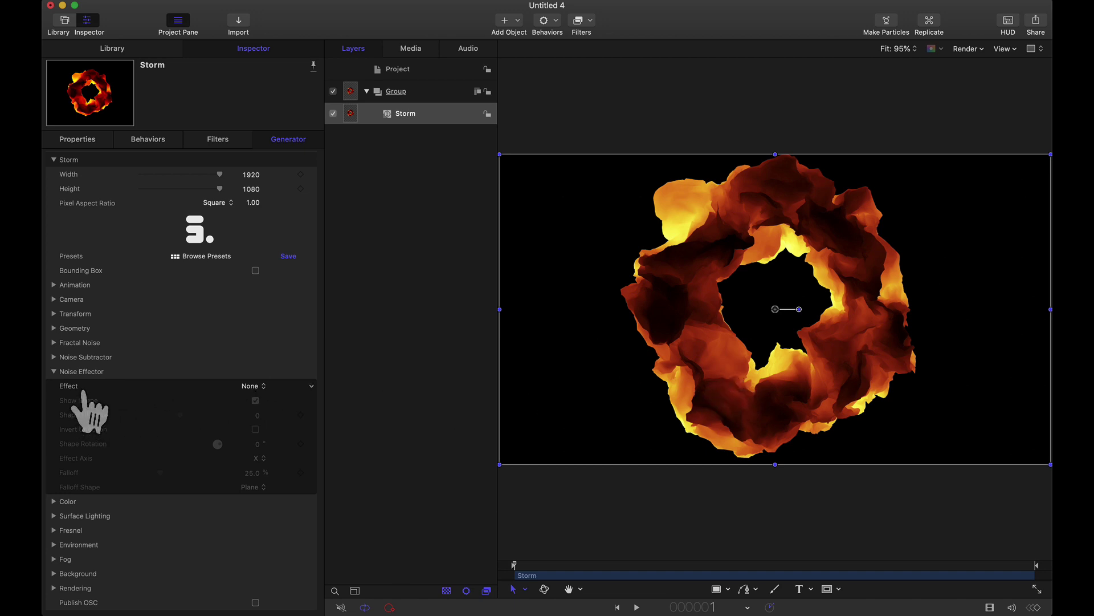
# Step: Set the Noise Effector to Displacement Falloff on the X axis at 0° Shape Rotation
pyautogui.click(251, 387)
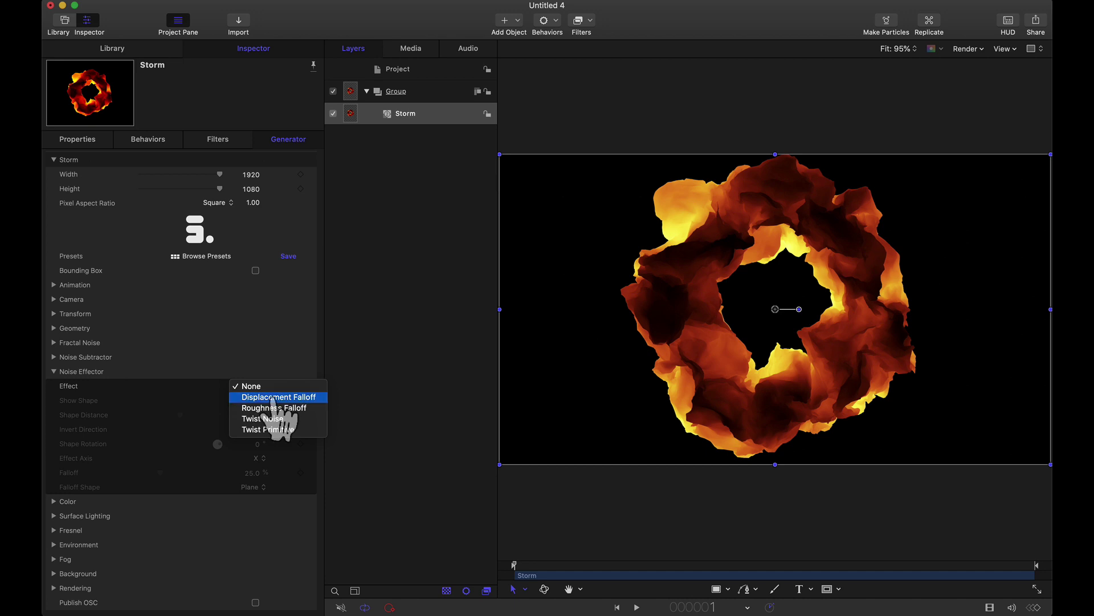
pyautogui.click(278, 397)
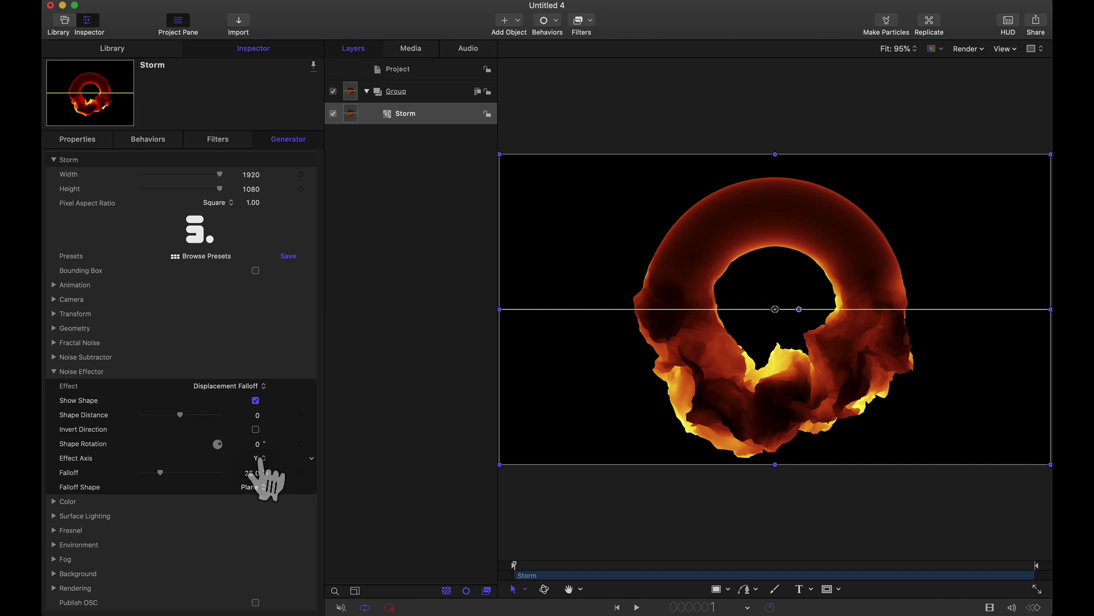
pyautogui.moveTo(257, 447)
pyautogui.mouseDown()
pyautogui.moveTo(311, 447)
pyautogui.moveTo(208, 447)
pyautogui.moveTo(256, 447)
pyautogui.mouseUp()
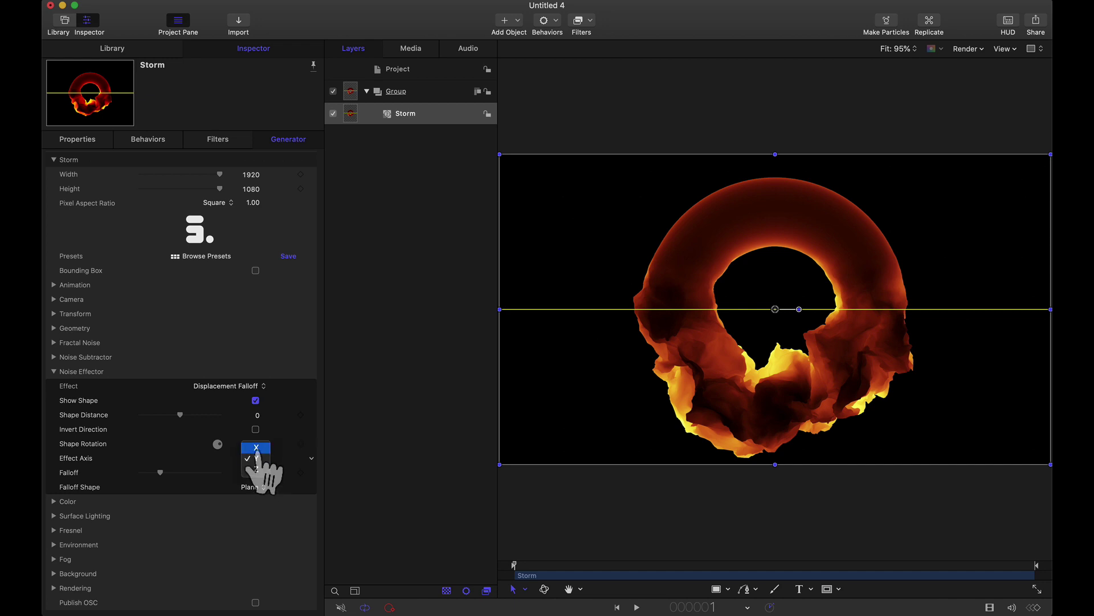
pyautogui.click(256, 447)
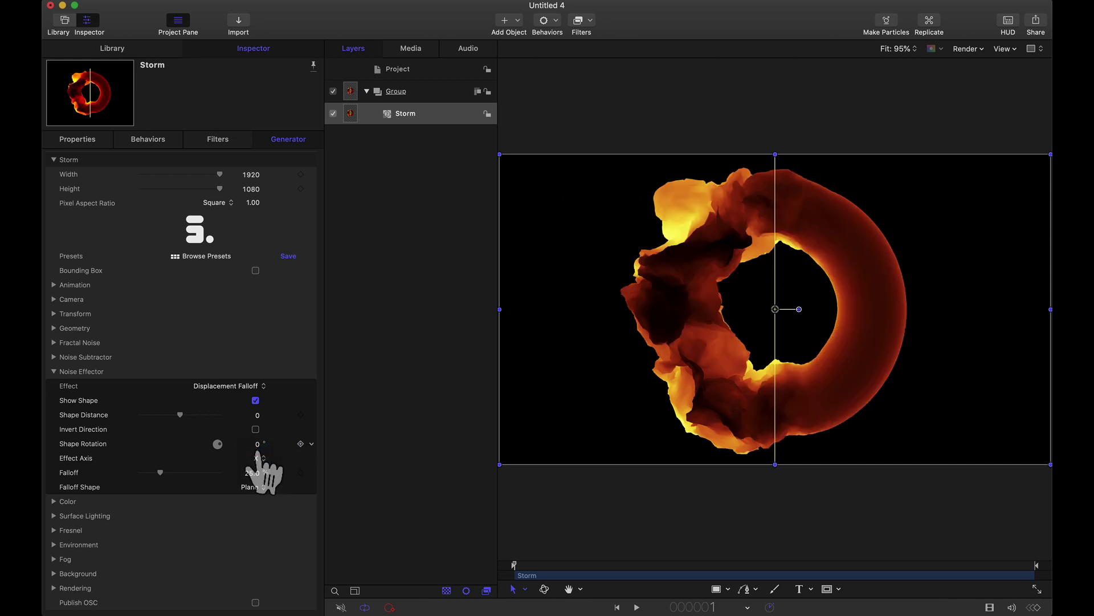
# Step: Adjust the Noise Effector Falloff slider to about 27.6%
pyautogui.click(53, 342)
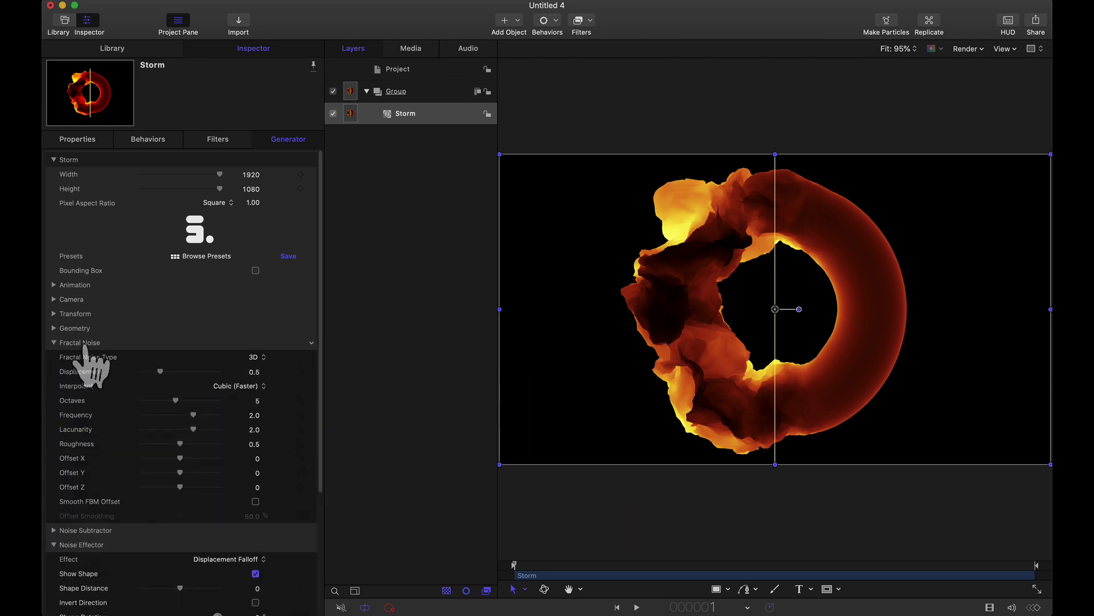
pyautogui.click(54, 342)
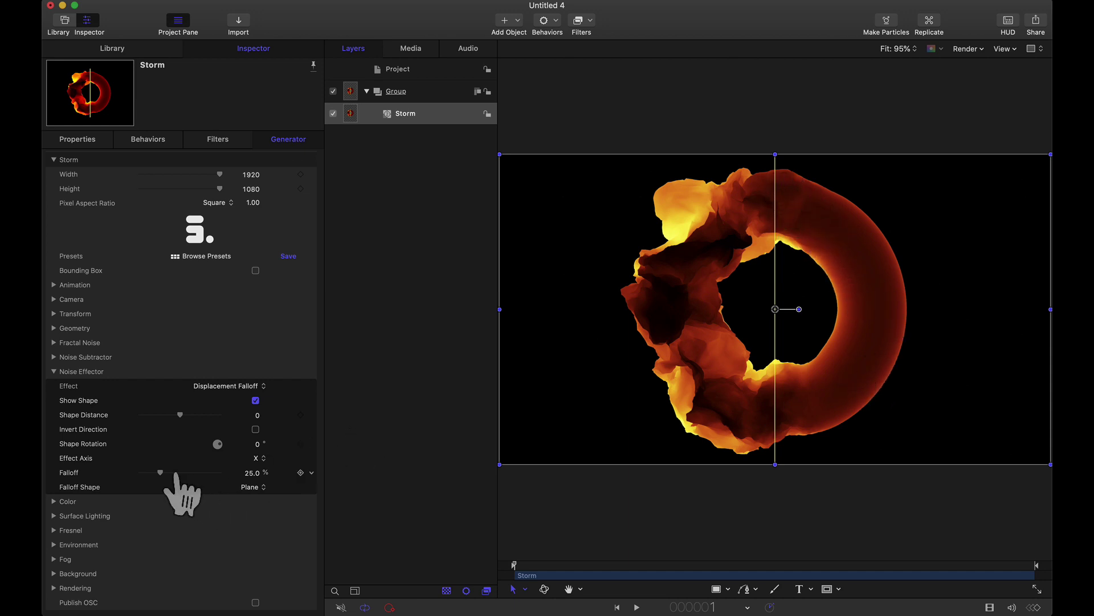
pyautogui.moveTo(160, 473); pyautogui.dragTo(147, 475)
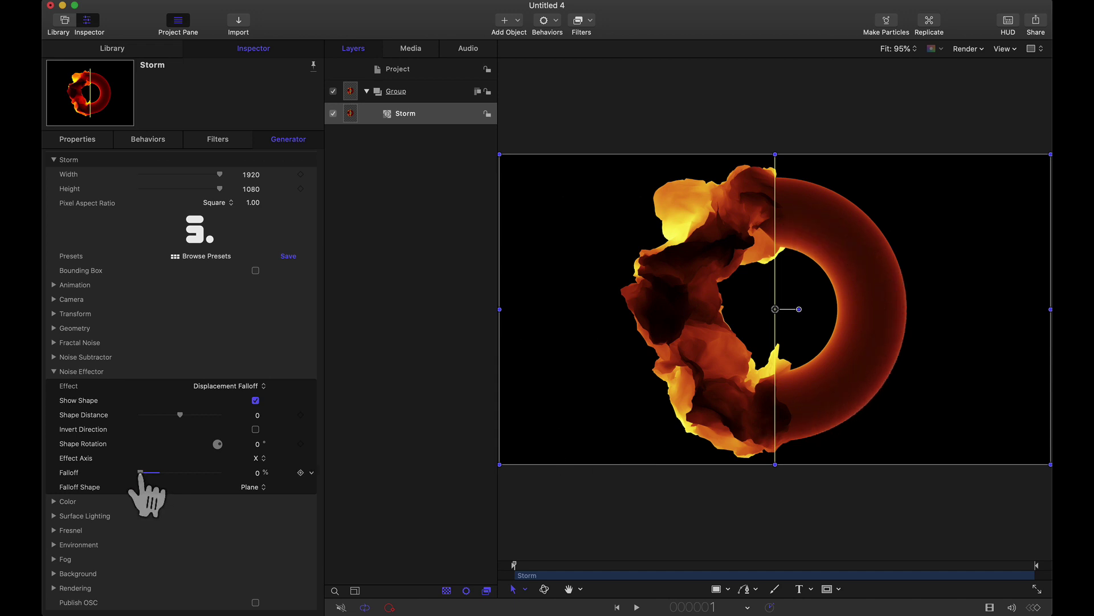
pyautogui.moveTo(144, 473); pyautogui.dragTo(161, 473)
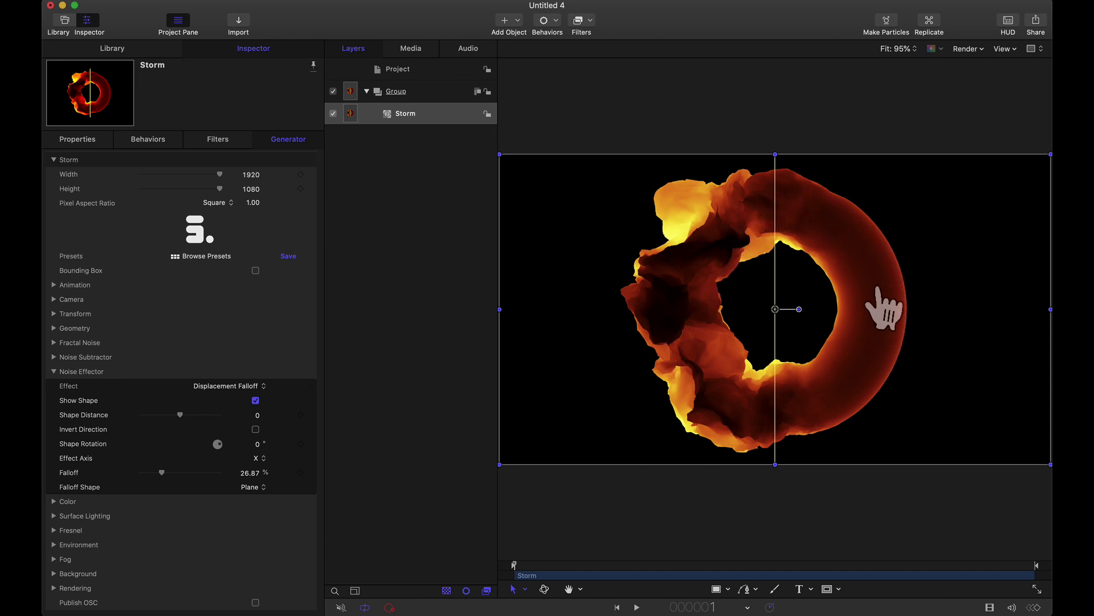
pyautogui.moveTo(162, 473); pyautogui.dragTo(164, 472)
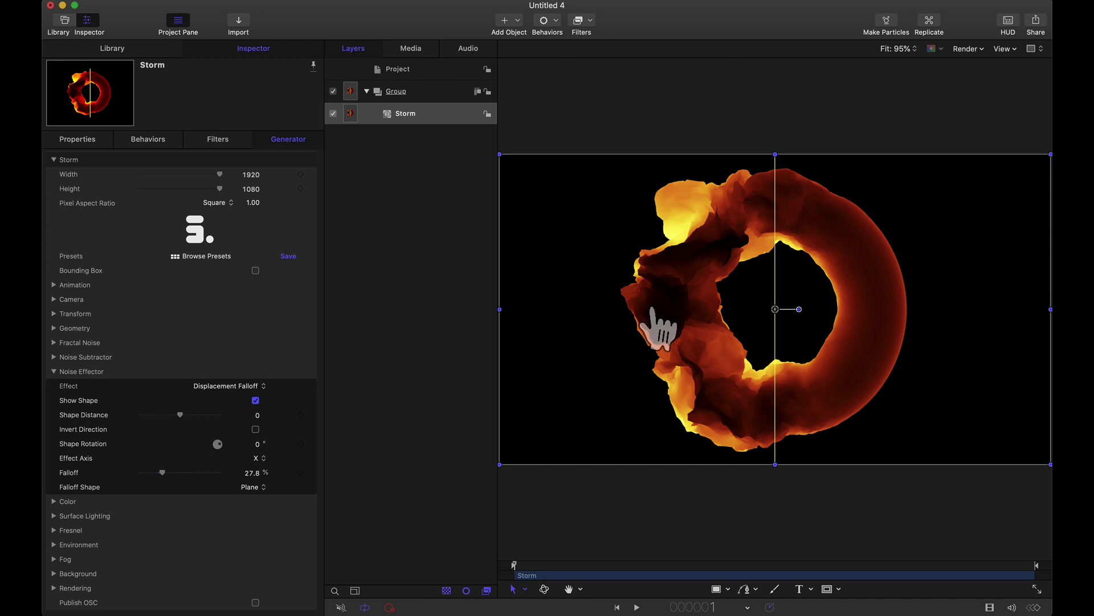
# Step: Turn on Invert Direction and tilt Shape Rotation to 20°
pyautogui.click(255, 429)
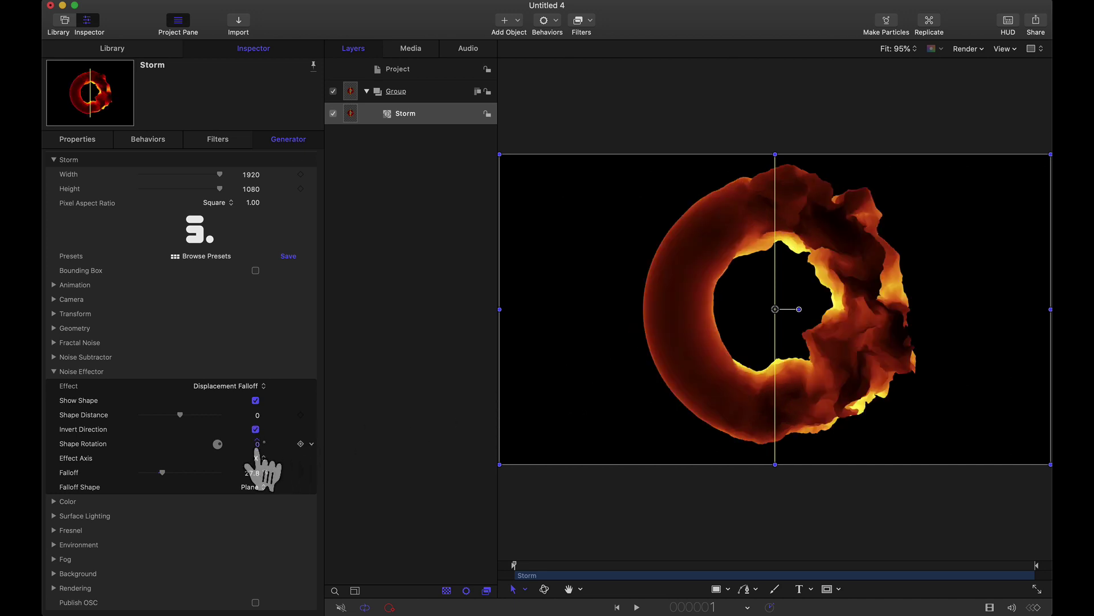
pyautogui.moveTo(256, 443)
pyautogui.mouseDown()
pyautogui.moveTo(328, 444)
pyautogui.moveTo(266, 444)
pyautogui.moveTo(261, 463)
pyautogui.mouseUp()
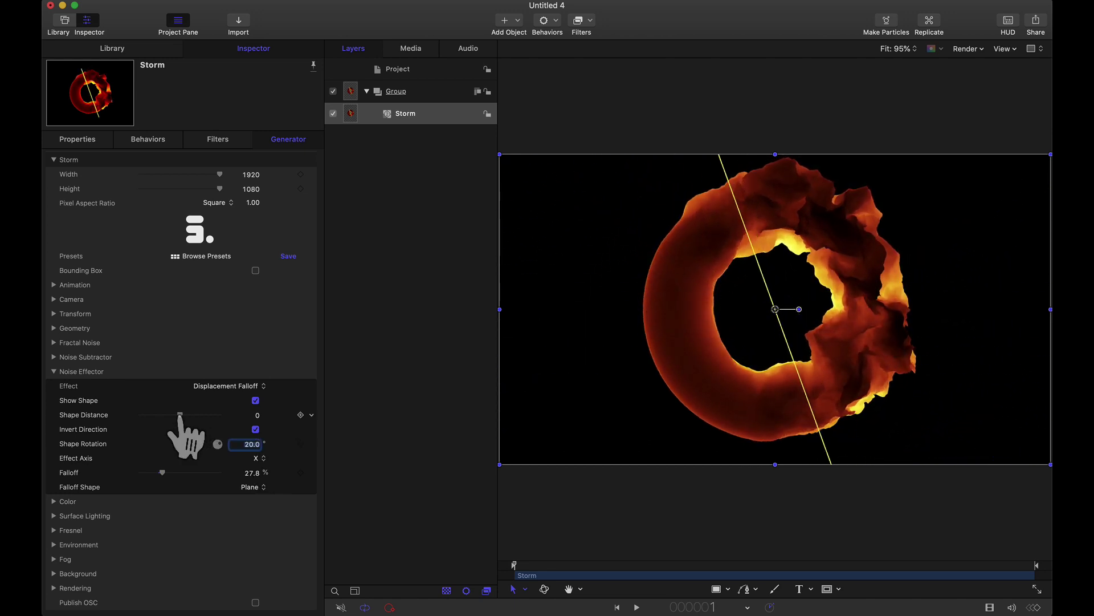
pyautogui.moveTo(181, 414)
pyautogui.mouseDown()
pyautogui.moveTo(165, 415)
pyautogui.moveTo(180, 415)
pyautogui.mouseUp()
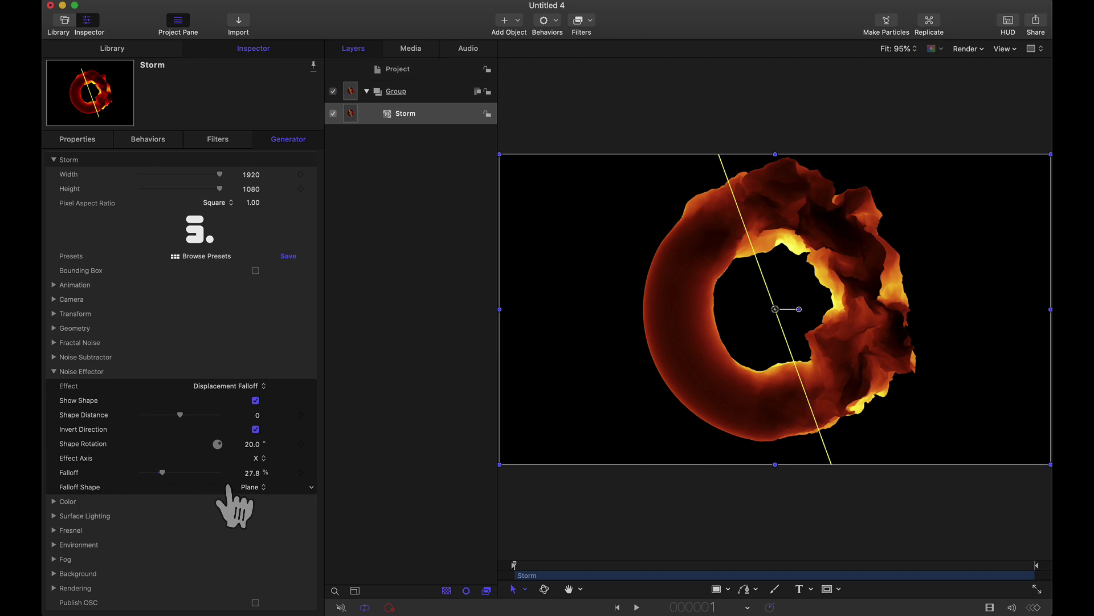
# Step: Use a Sphere - Inside falloff: radius 0.75, Shape Distance 0.92, Falloff 0%
pyautogui.click(248, 487)
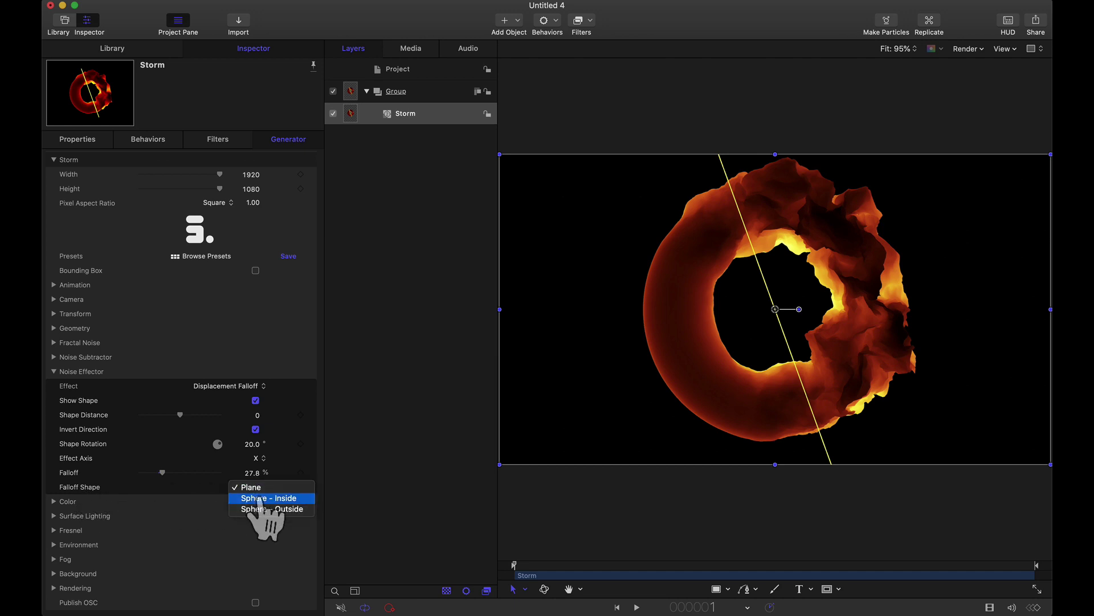
pyautogui.click(262, 498)
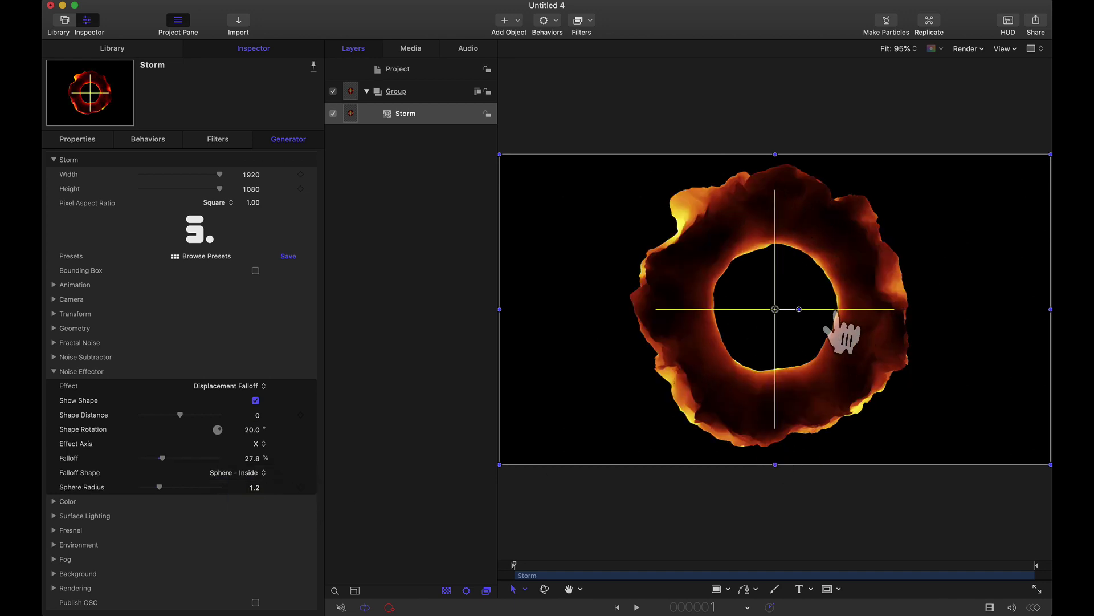
pyautogui.moveTo(159, 487); pyautogui.dragTo(146, 487)
pyautogui.moveTo(180, 416); pyautogui.dragTo(191, 416)
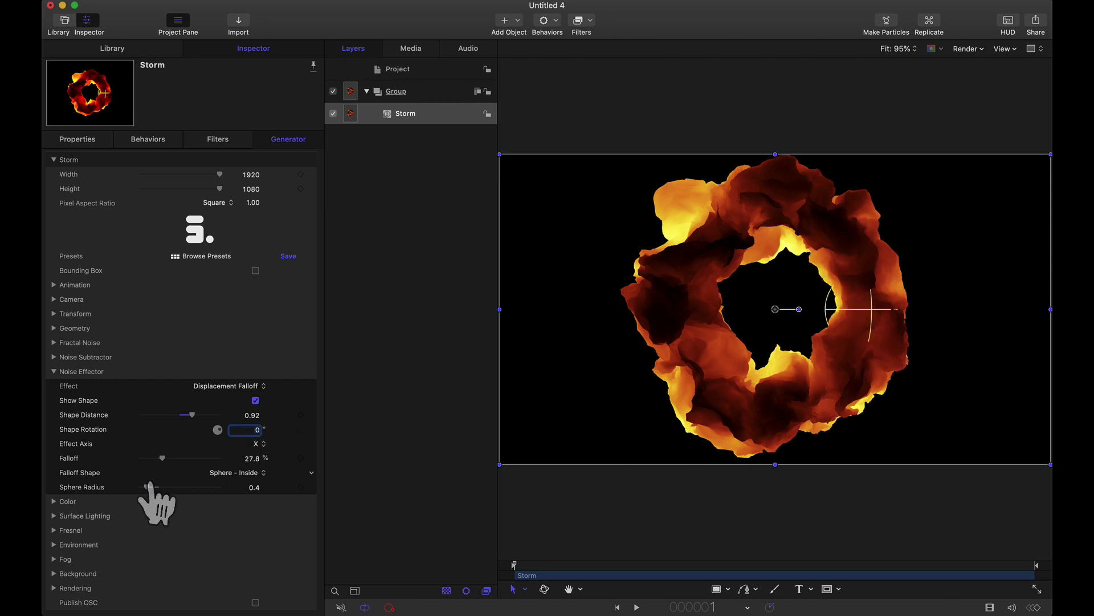
pyautogui.moveTo(146, 487); pyautogui.dragTo(153, 488)
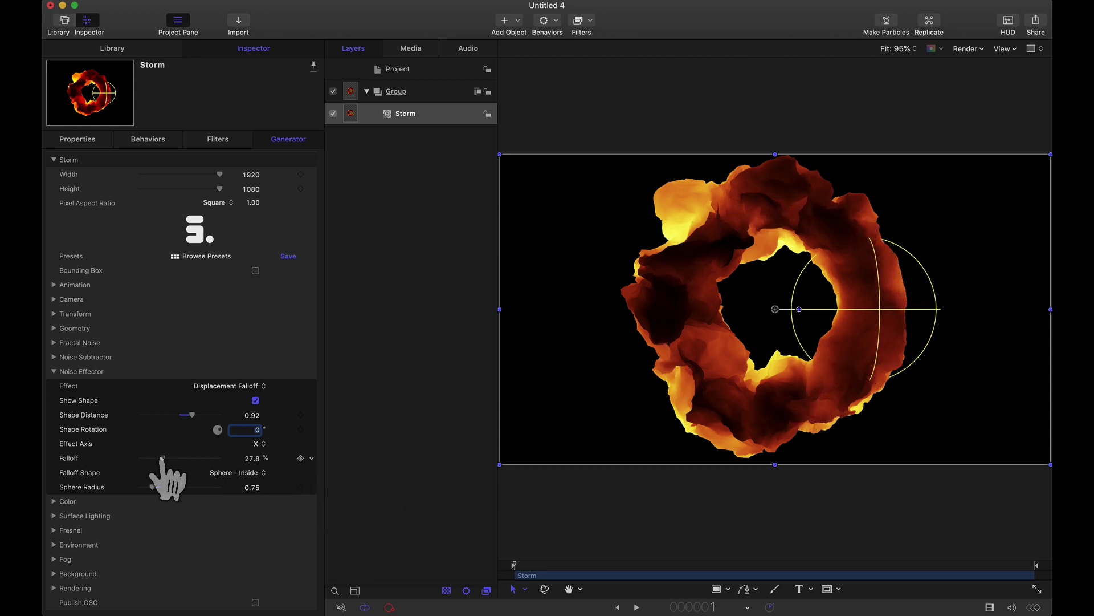
pyautogui.moveTo(163, 459); pyautogui.dragTo(143, 459)
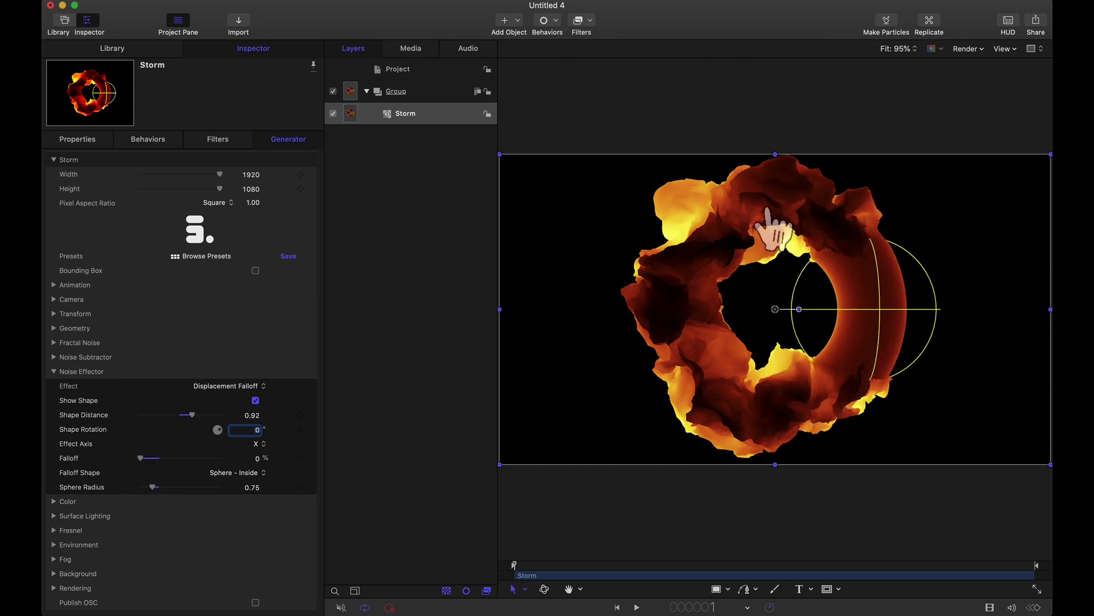
# Step: Switch to Sphere - Outside with 345° Shape Rotation and 0.97 Sphere Radius
pyautogui.click(237, 473)
pyautogui.click(238, 484)
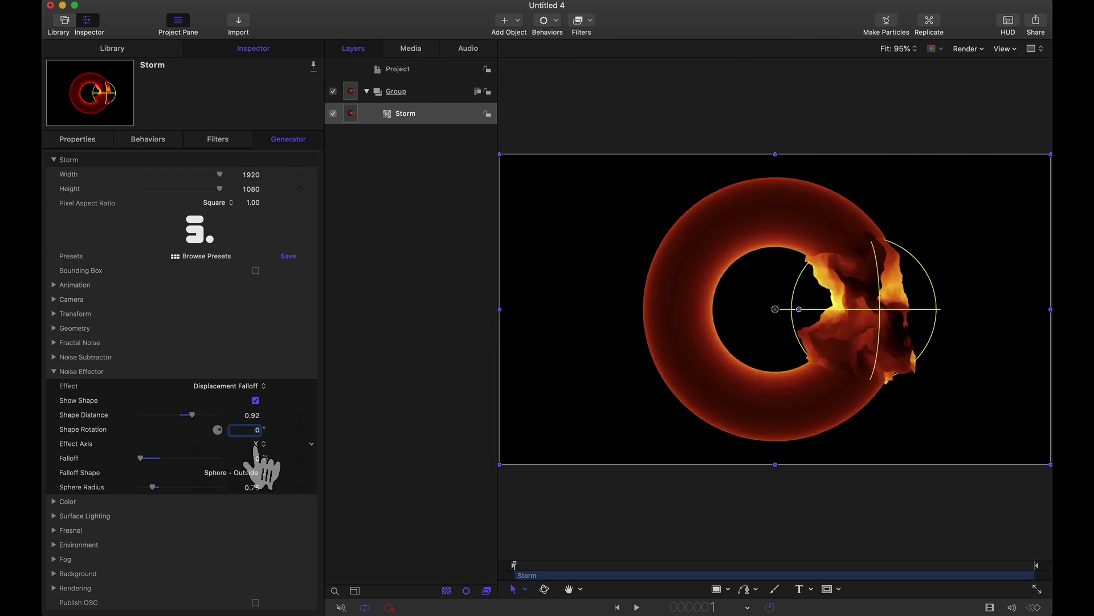
pyautogui.moveTo(257, 434); pyautogui.dragTo(256, 436)
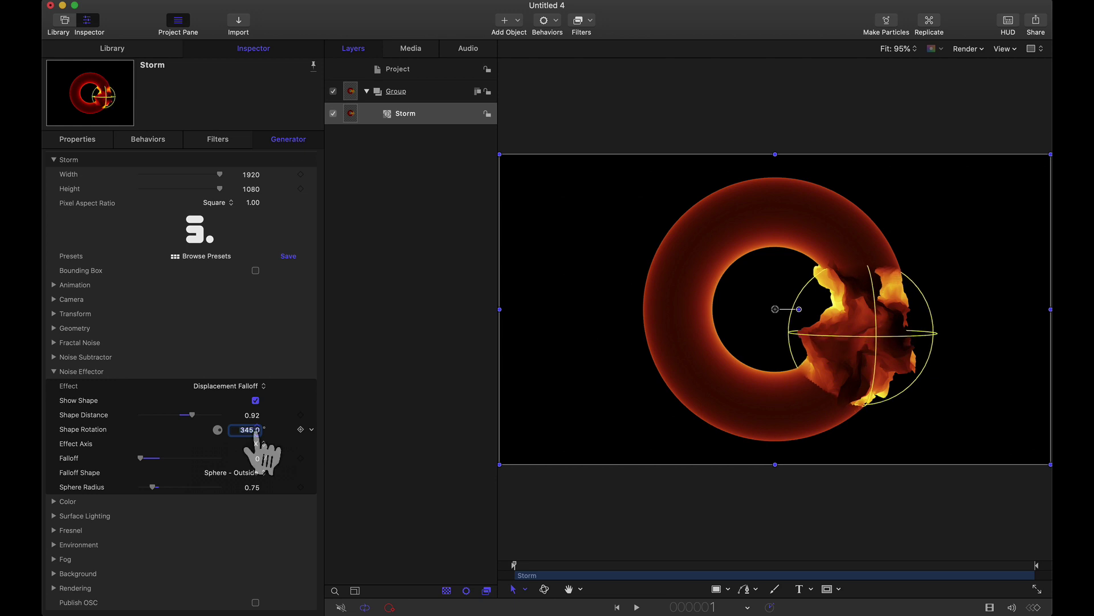
pyautogui.moveTo(153, 487); pyautogui.dragTo(162, 459)
# Step: Leave Animation Destination 1 at None and bring up the Noise Effector Effect list
pyautogui.click(54, 285)
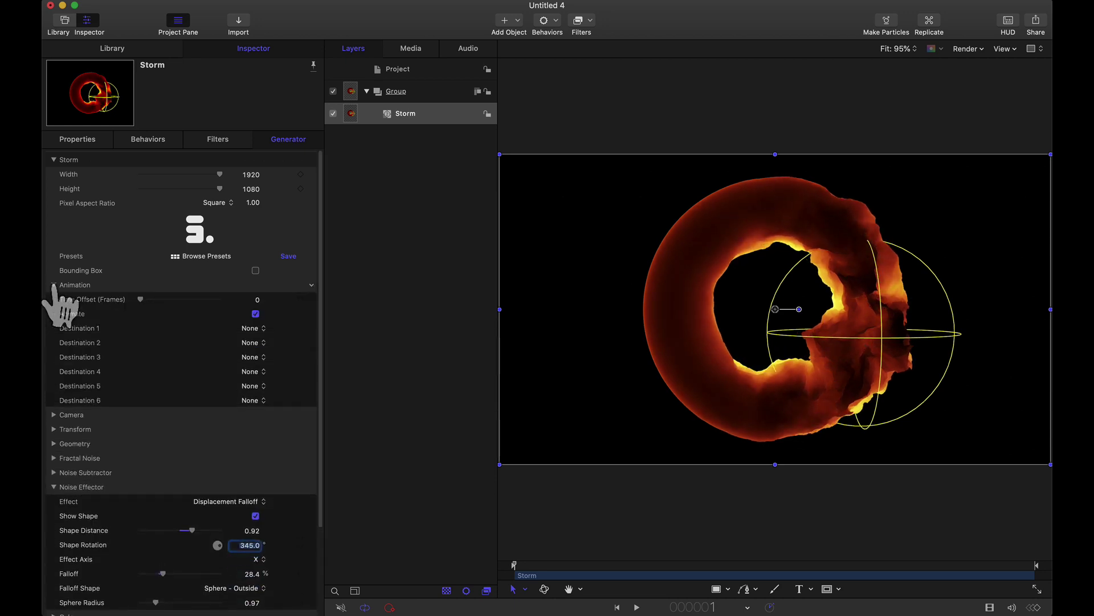
pyautogui.click(249, 329)
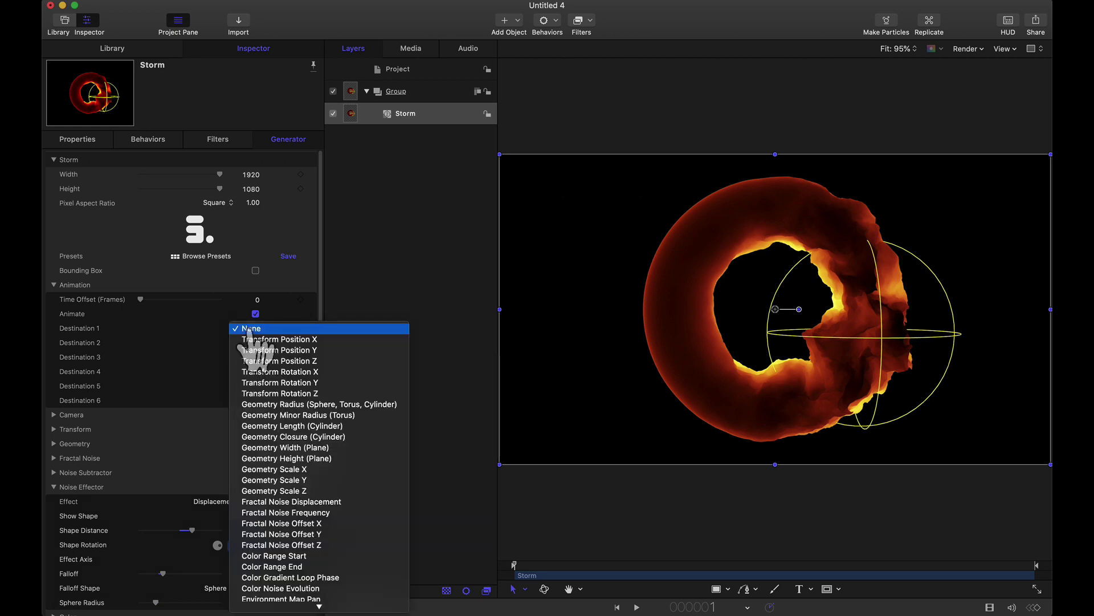
pyautogui.scroll(-5, 262, 513)
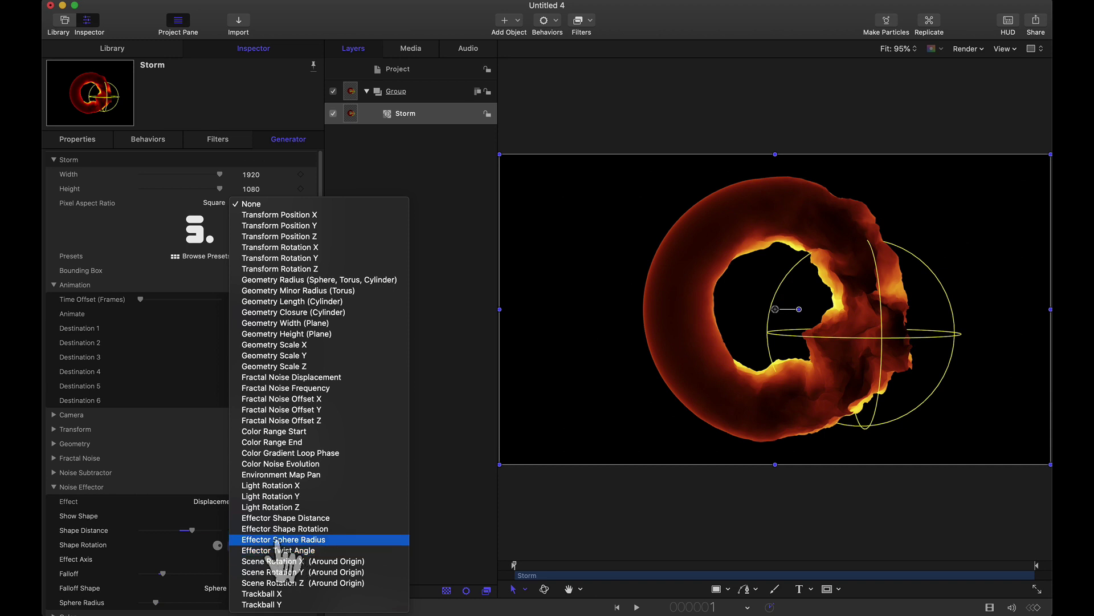
pyautogui.click(215, 525)
pyautogui.scroll(-4, 216, 523)
pyautogui.scroll(-2, 215, 523)
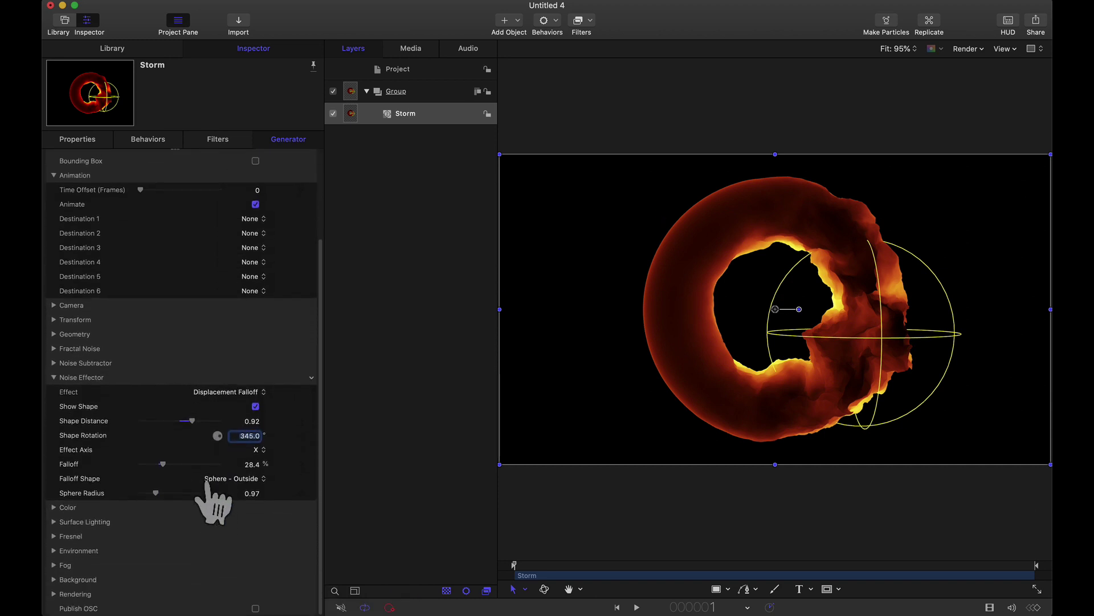
pyautogui.click(227, 393)
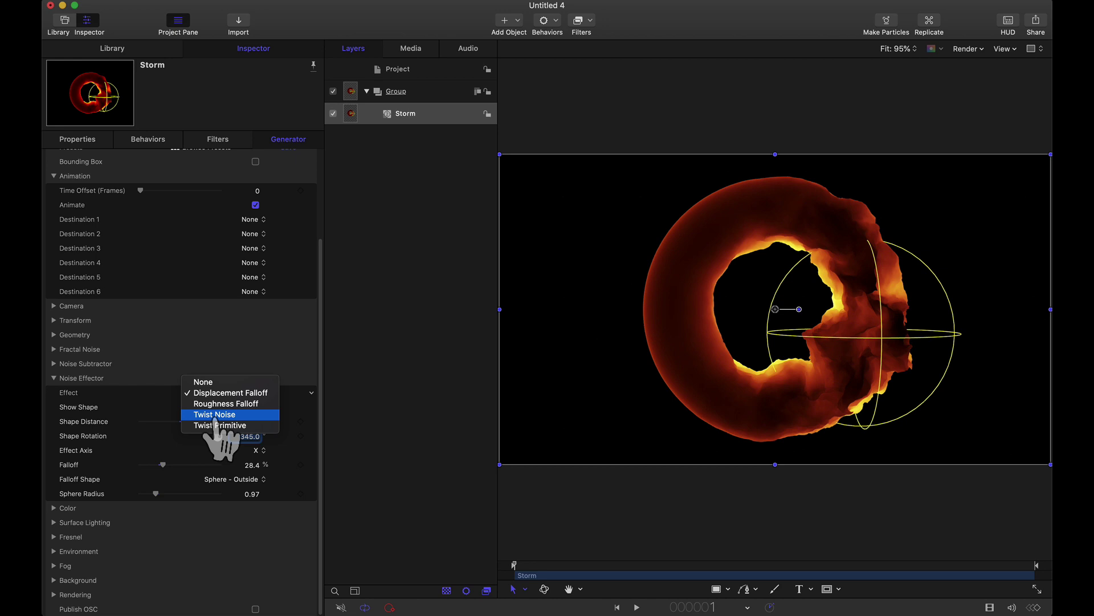
# Step: Undo Twist Noise so the Effect stays None, and set Fractal Noise Displacement to 0
pyautogui.click(216, 416)
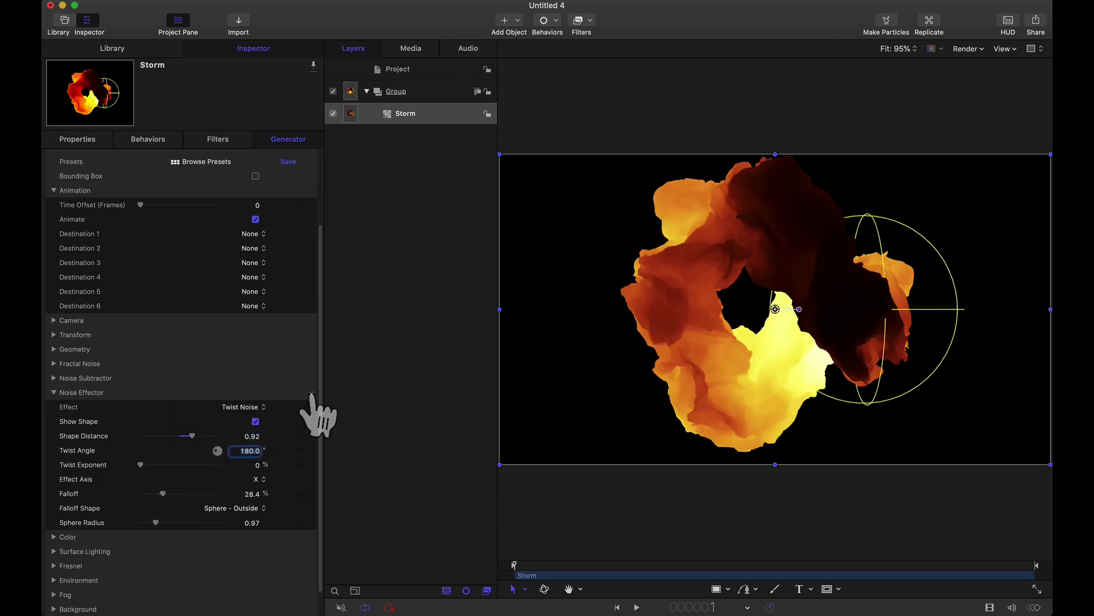
pyautogui.click(311, 393)
pyautogui.click(331, 395)
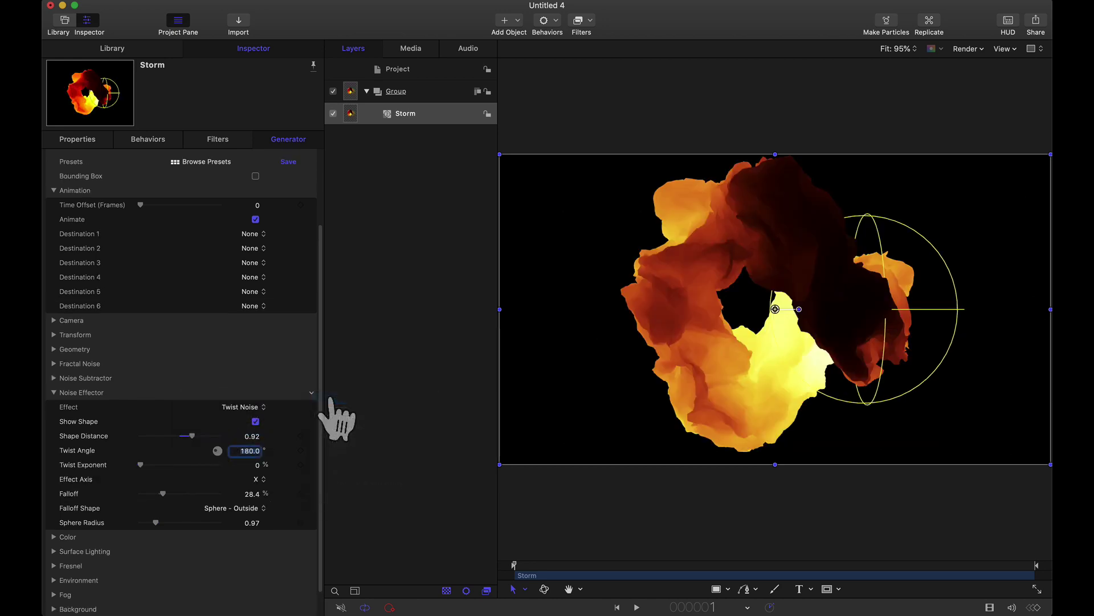
pyautogui.press('super+z')
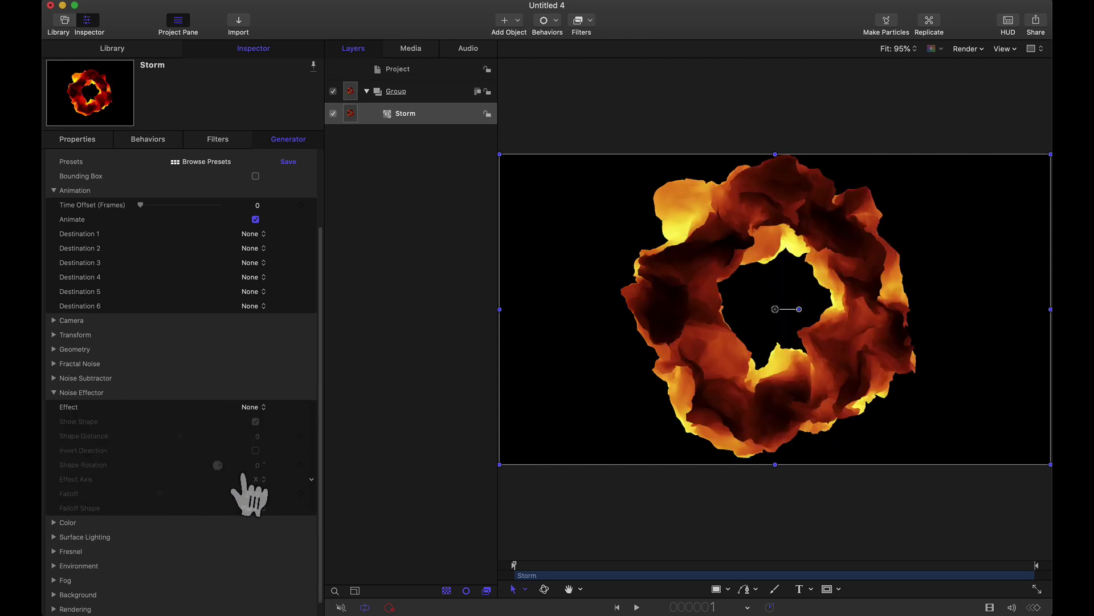
pyautogui.click(53, 364)
pyautogui.moveTo(160, 393); pyautogui.dragTo(131, 394)
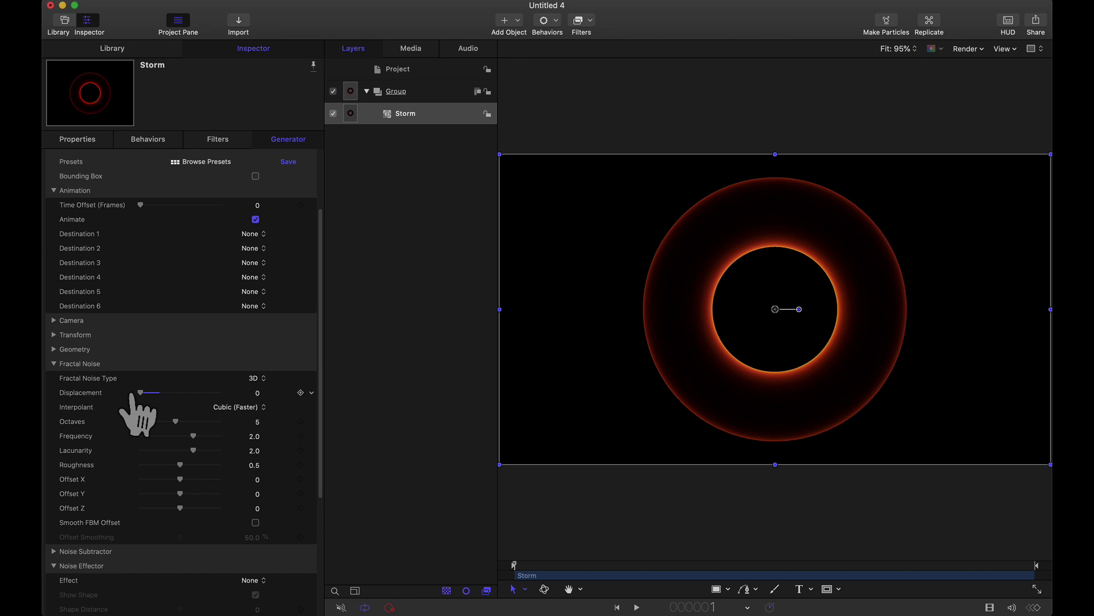
# Step: Apply Twist Noise with Plane falloff, 0.03 Shape Distance and a 363° Twist Angle
pyautogui.click(54, 364)
pyautogui.click(251, 407)
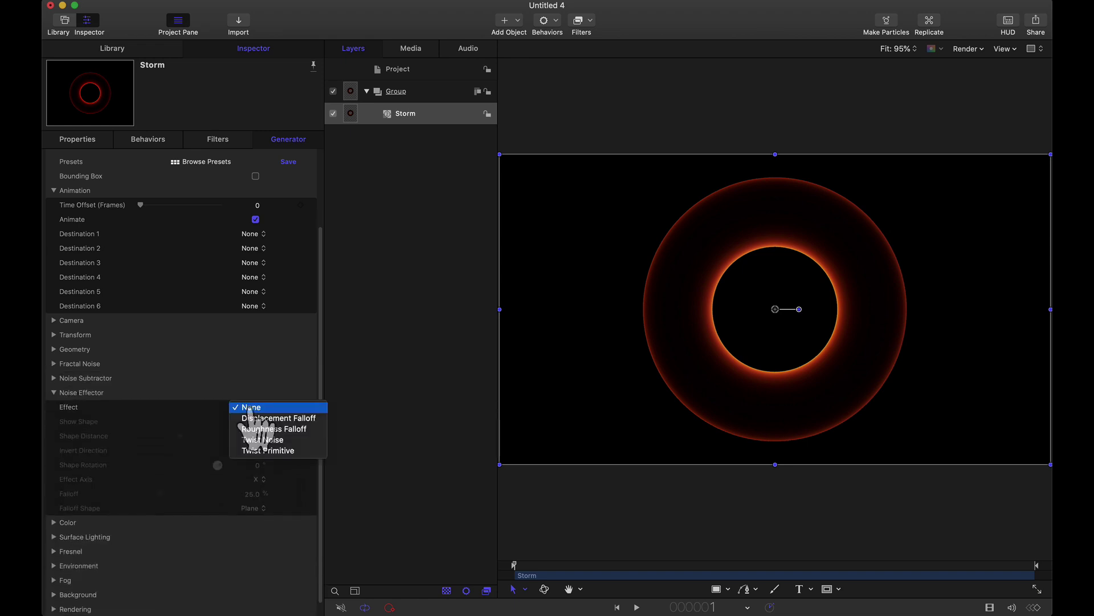
pyautogui.click(262, 441)
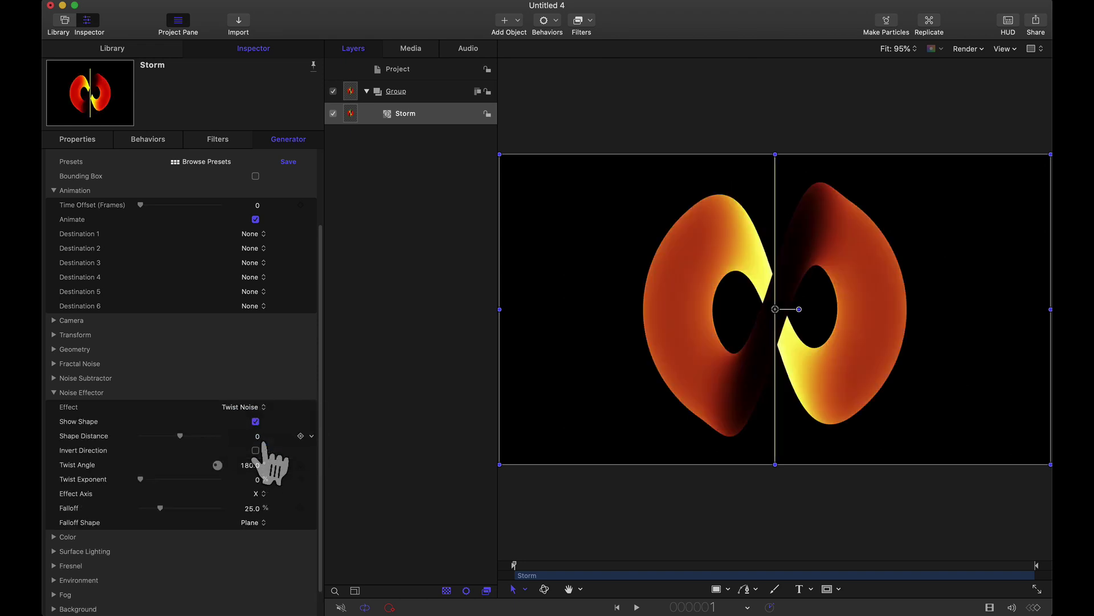
pyautogui.click(251, 522)
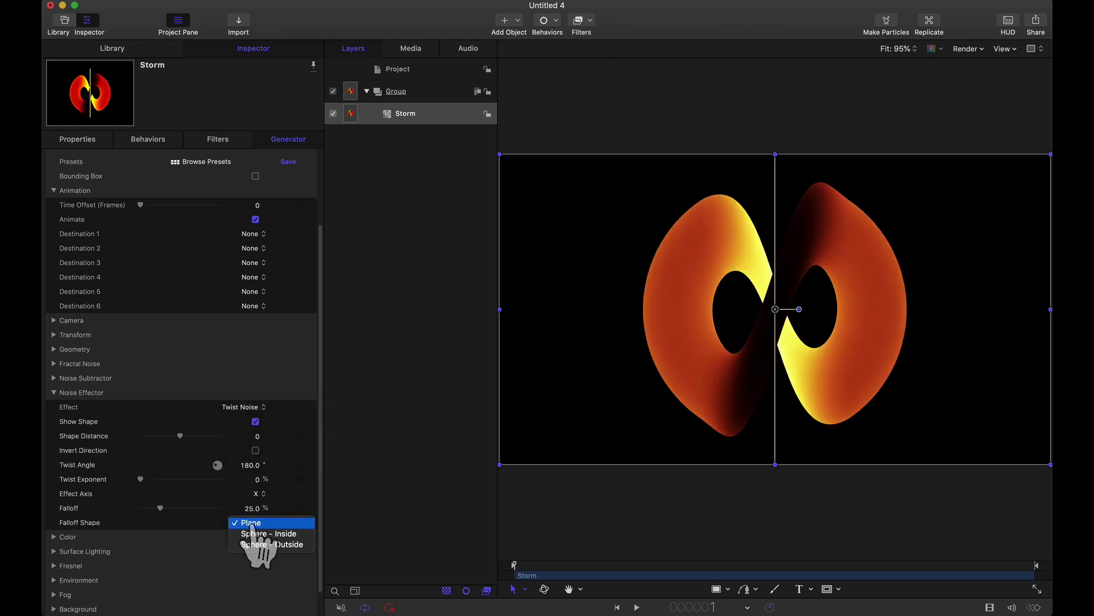
pyautogui.click(251, 523)
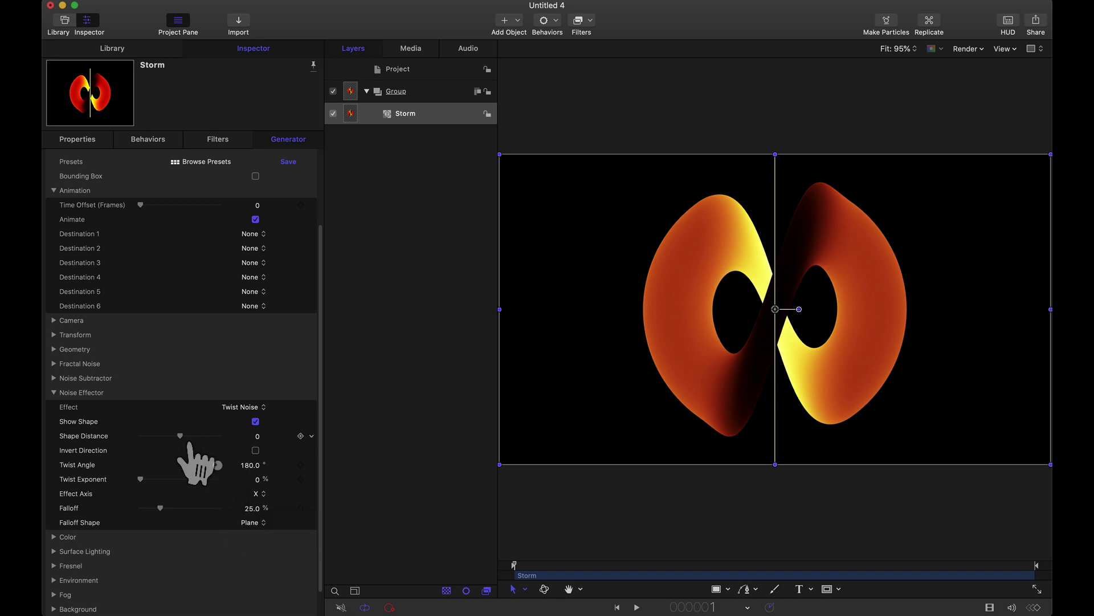
pyautogui.moveTo(180, 437)
pyautogui.mouseDown()
pyautogui.moveTo(170, 436)
pyautogui.moveTo(180, 436)
pyautogui.mouseUp()
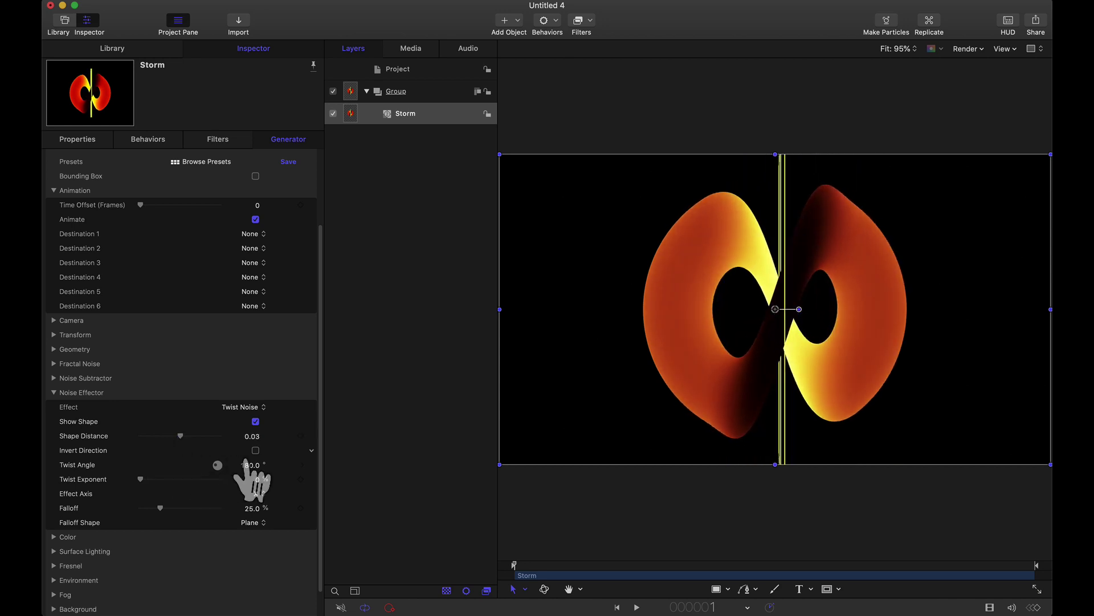
pyautogui.moveTo(252, 472)
pyautogui.mouseDown()
pyautogui.moveTo(296, 472)
pyautogui.moveTo(254, 465)
pyautogui.mouseUp()
pyautogui.scroll(-2, 86, 508)
# Step: Color the ring Based on Radius with a blue-white Simple Gradient; set Twist Exponent to 25%
pyautogui.click(53, 508)
pyautogui.click(231, 523)
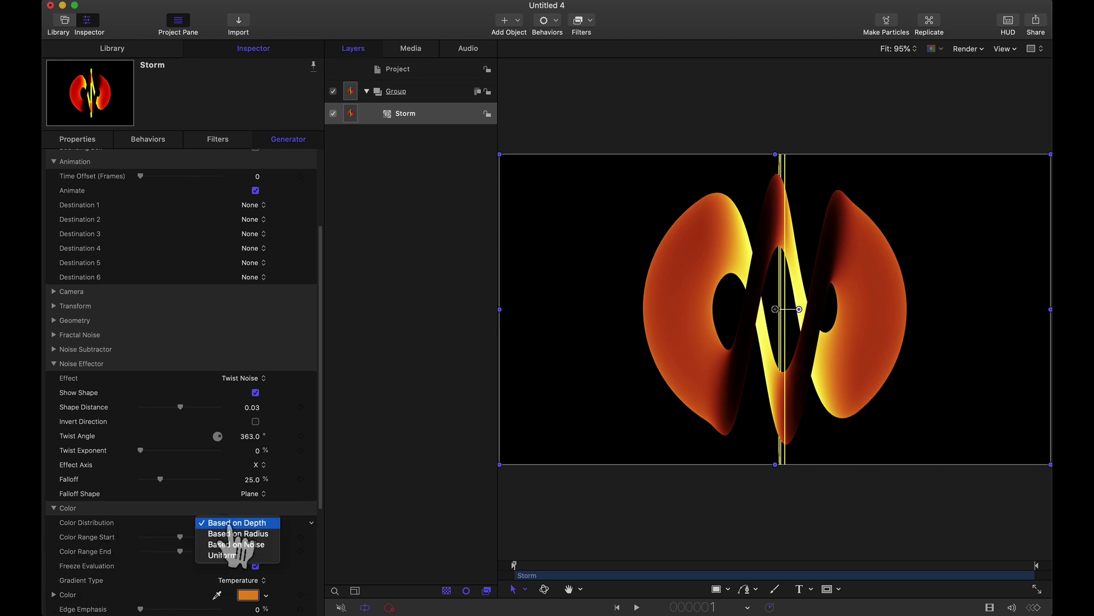
pyautogui.click(235, 533)
pyautogui.click(240, 565)
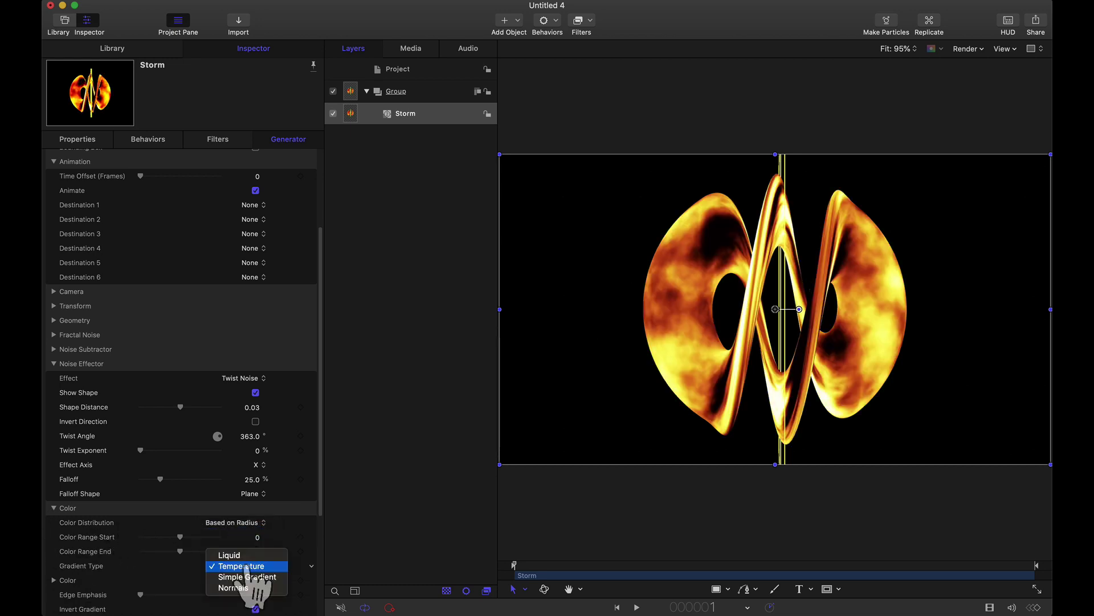
pyautogui.click(251, 577)
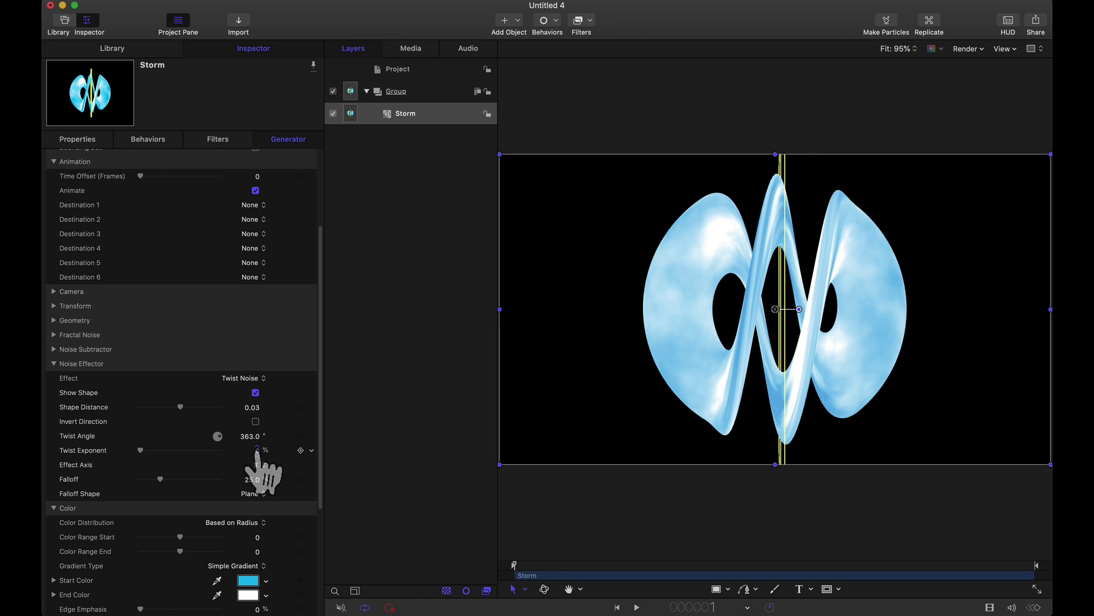
pyautogui.moveTo(256, 450); pyautogui.dragTo(217, 450)
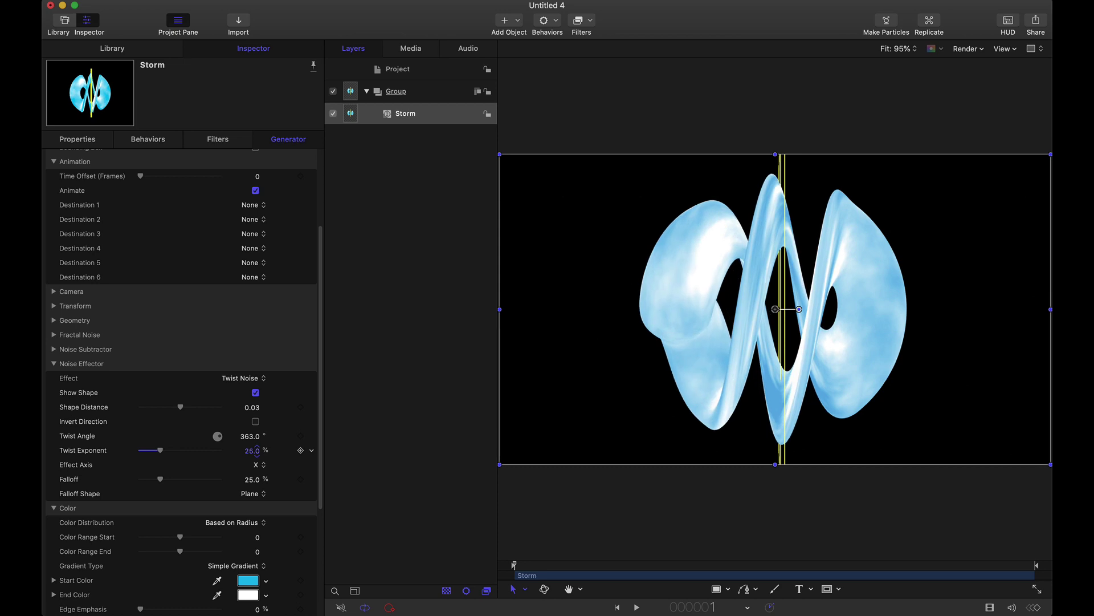
# Step: Set Twist Noise to the Y axis with a Sphere - Inside falloff of 1.2 Shape Distance
pyautogui.click(256, 464)
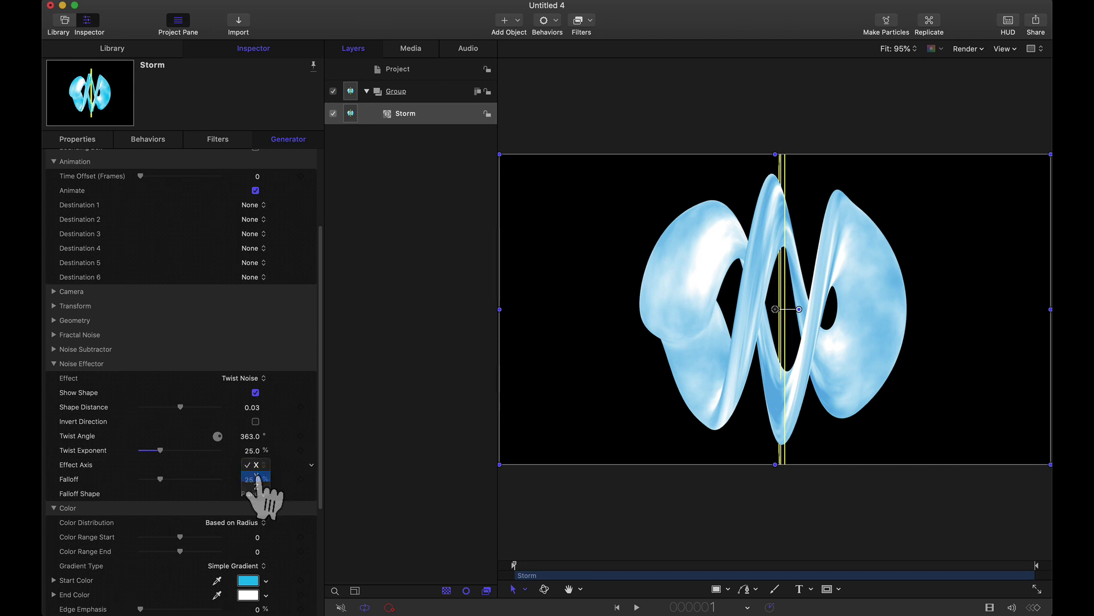
pyautogui.click(257, 479)
pyautogui.click(253, 494)
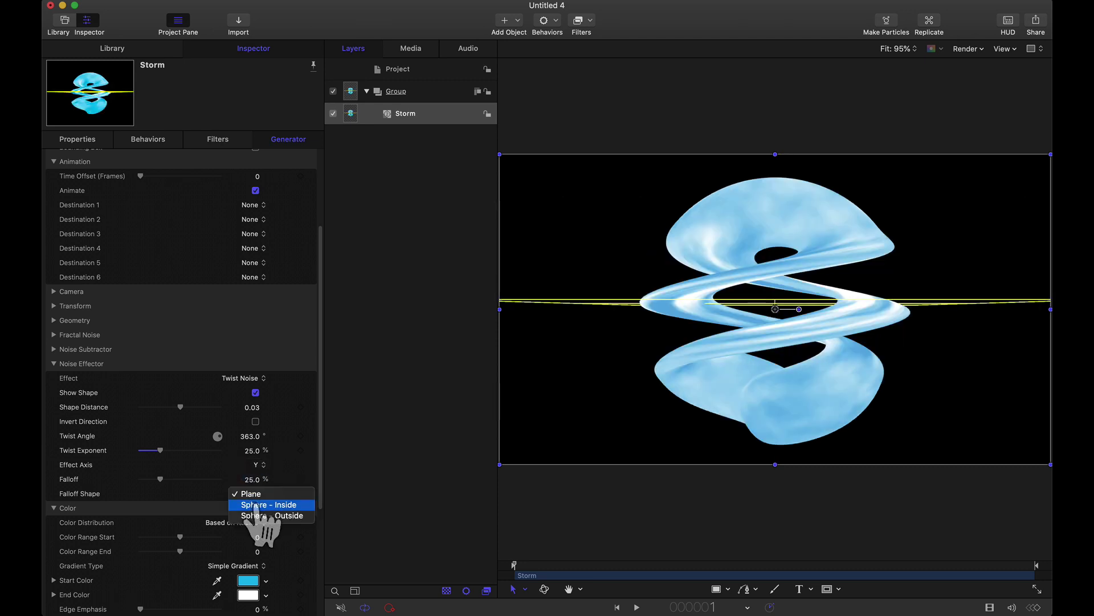
pyautogui.click(255, 504)
pyautogui.moveTo(180, 407)
pyautogui.mouseDown()
pyautogui.moveTo(150, 407)
pyautogui.moveTo(223, 407)
pyautogui.moveTo(142, 407)
pyautogui.moveTo(187, 407)
pyautogui.mouseUp()
# Step: Try the Twist Primitive effect on the Noise Effector, then switch back to Twist Noise
pyautogui.click(239, 379)
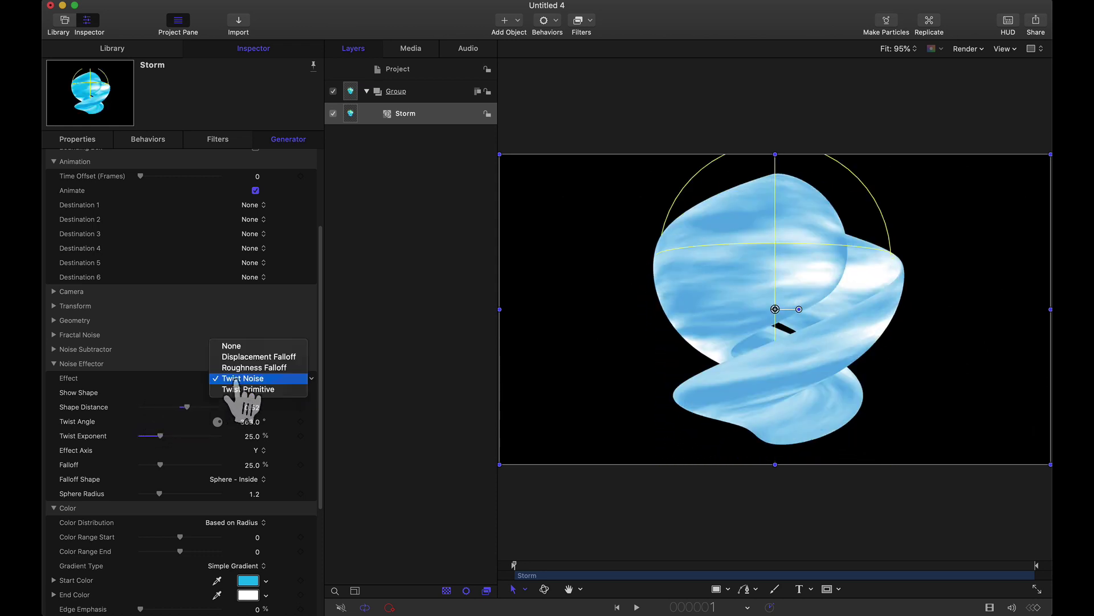
pyautogui.click(239, 391)
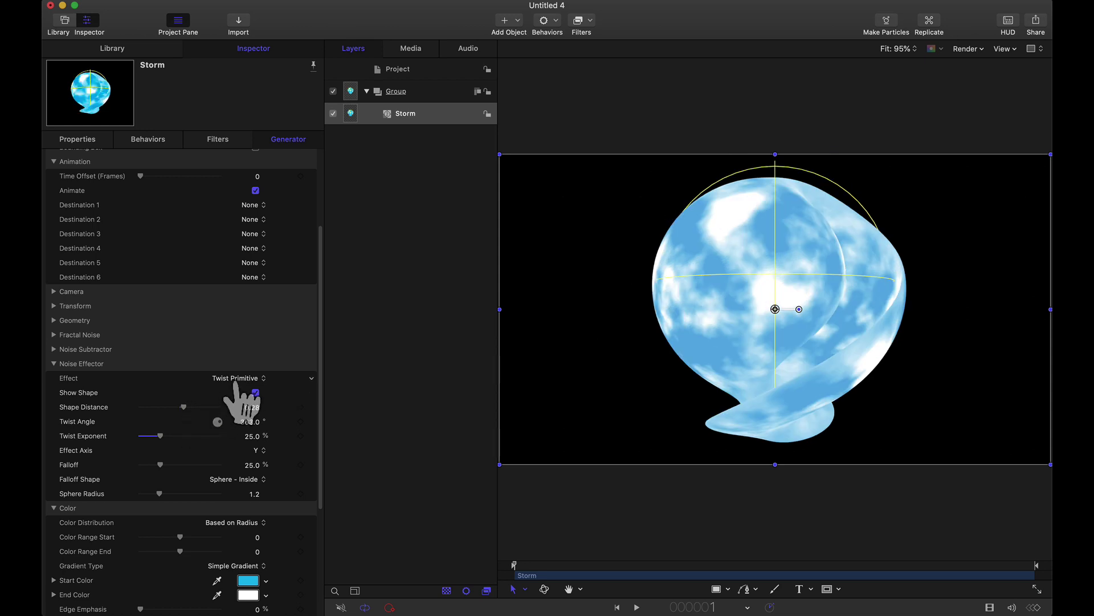
pyautogui.click(235, 379)
pyautogui.click(236, 369)
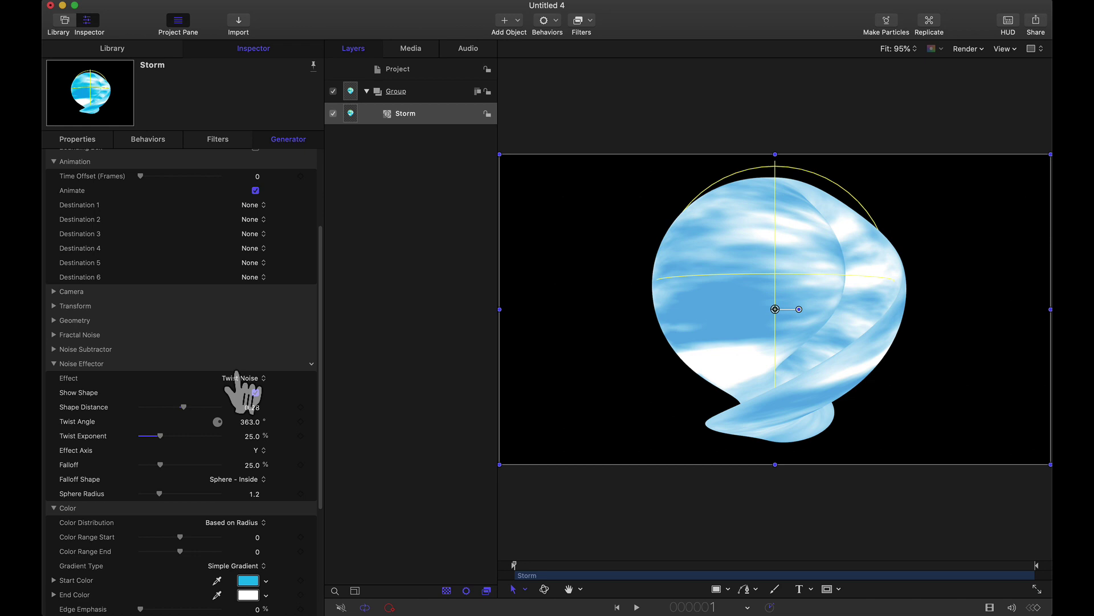
# Step: Use a Sphere - Outside falloff, twist around the Z axis, and set Shape Distance to 0.37
pyautogui.click(239, 480)
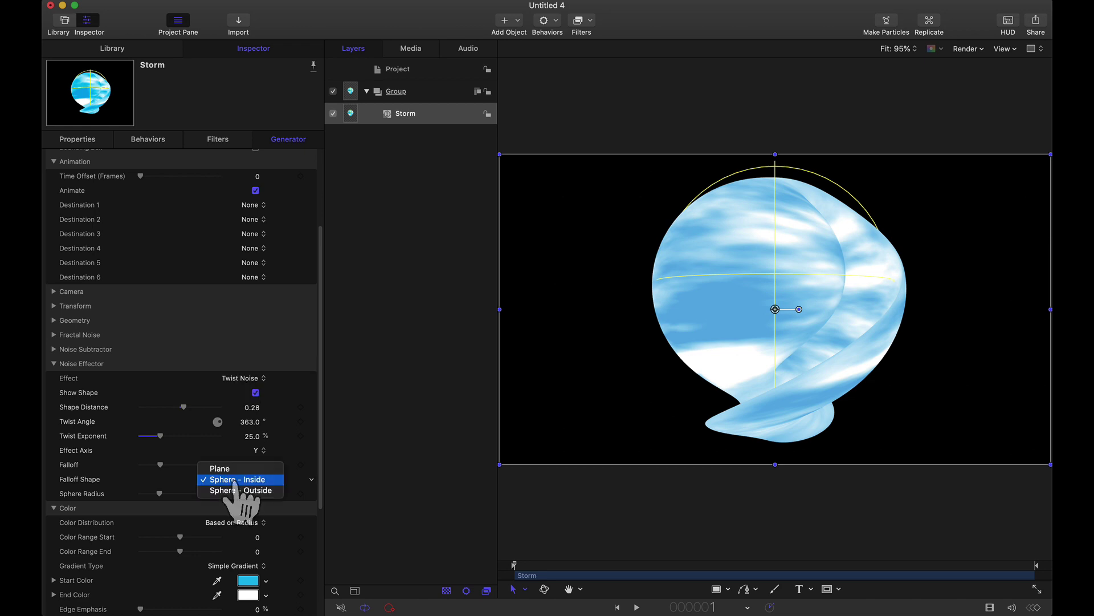
pyautogui.click(239, 489)
pyautogui.click(256, 450)
pyautogui.click(255, 461)
pyautogui.moveTo(183, 406)
pyautogui.mouseDown()
pyautogui.moveTo(169, 407)
pyautogui.moveTo(201, 407)
pyautogui.moveTo(184, 407)
pyautogui.mouseUp()
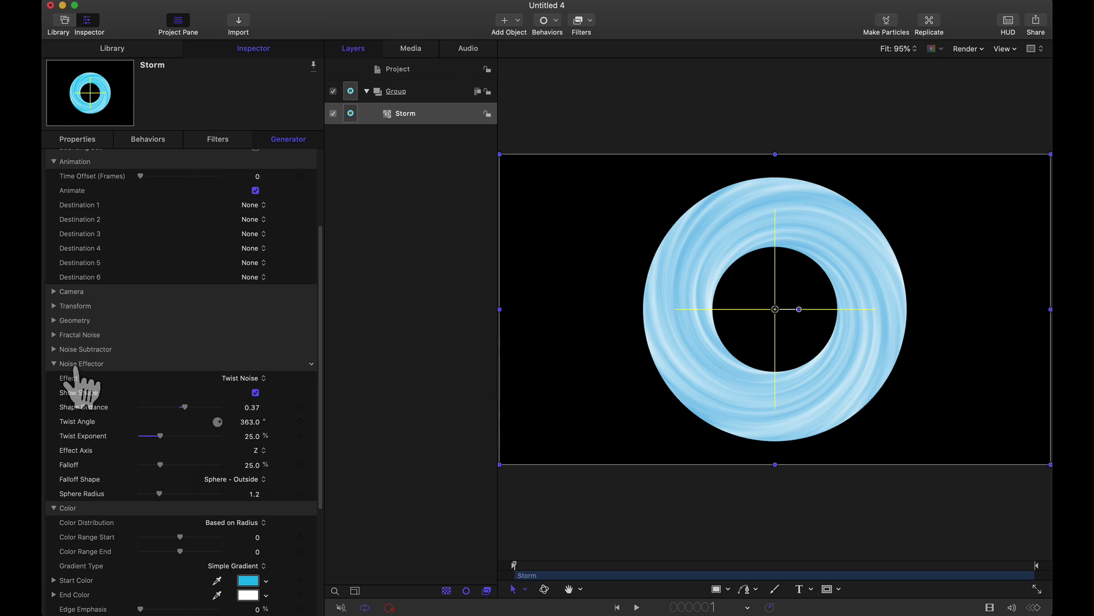
pyautogui.click(245, 378)
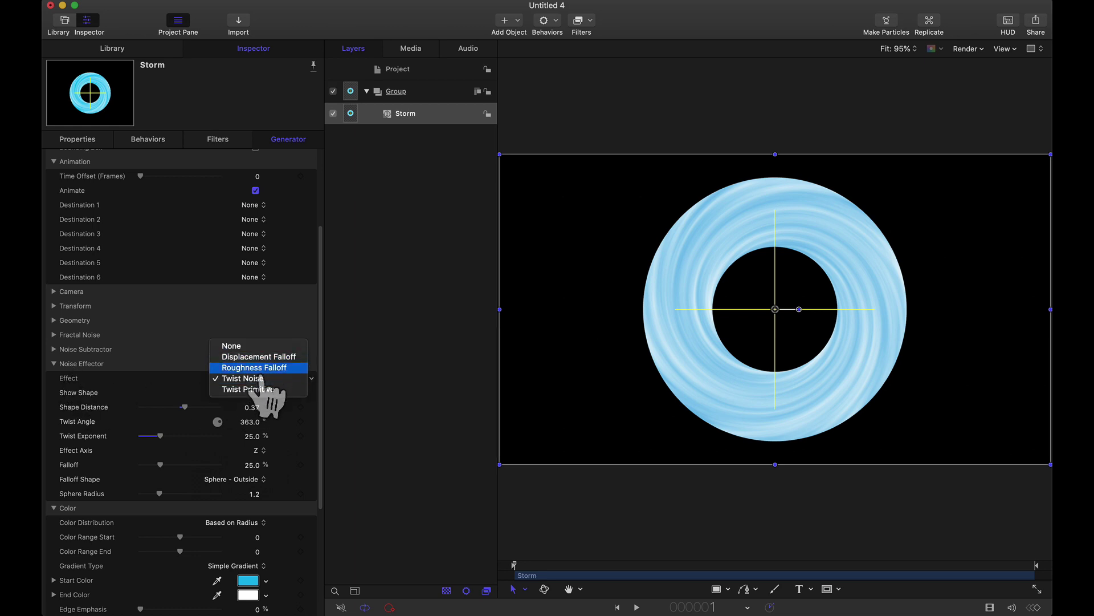